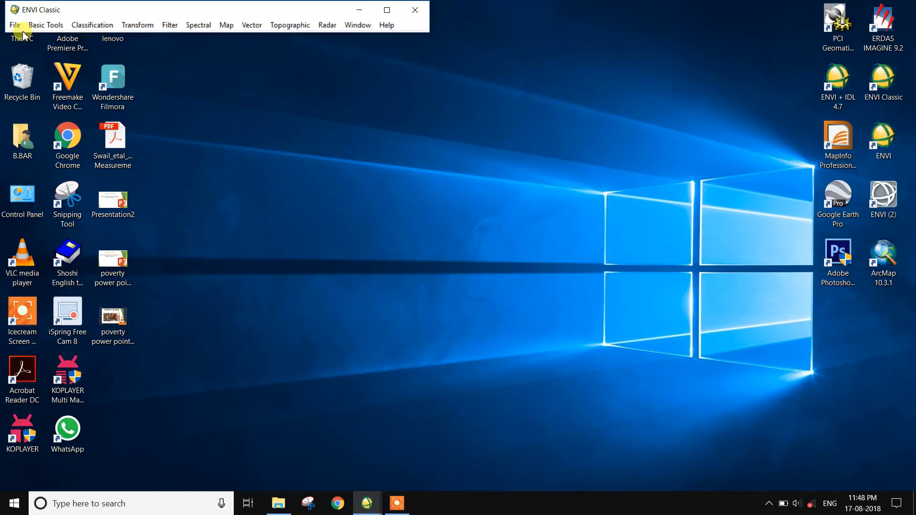
- Bring the Available Bands List of the final sub image into view
left_click(367, 503)
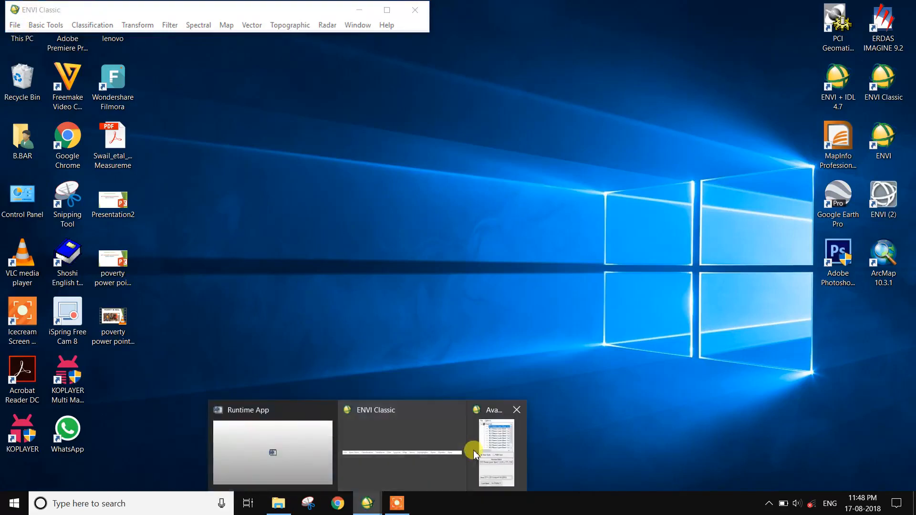
left_click(474, 453)
left_click(14, 26)
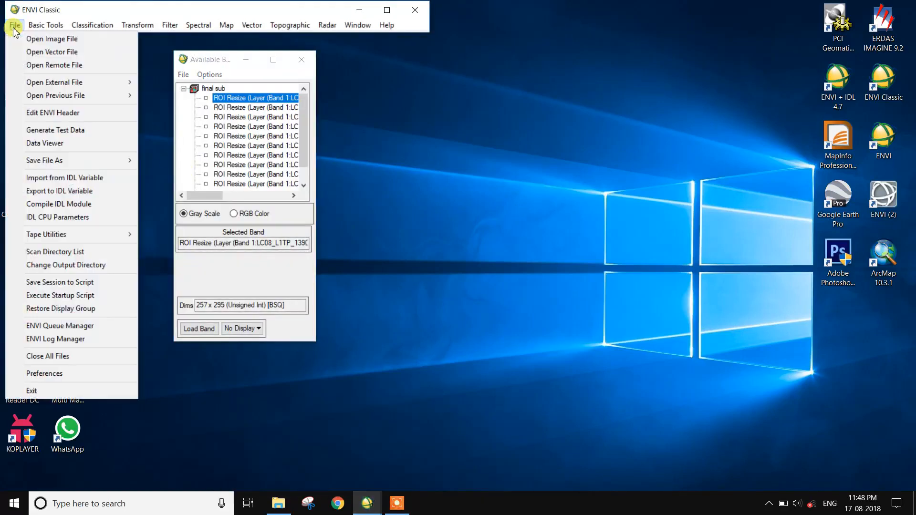
left_click(333, 159)
- Load an RGB color composite of the final sub image with band B5 as red, B4 as green and B3 as blue
left_click(257, 215)
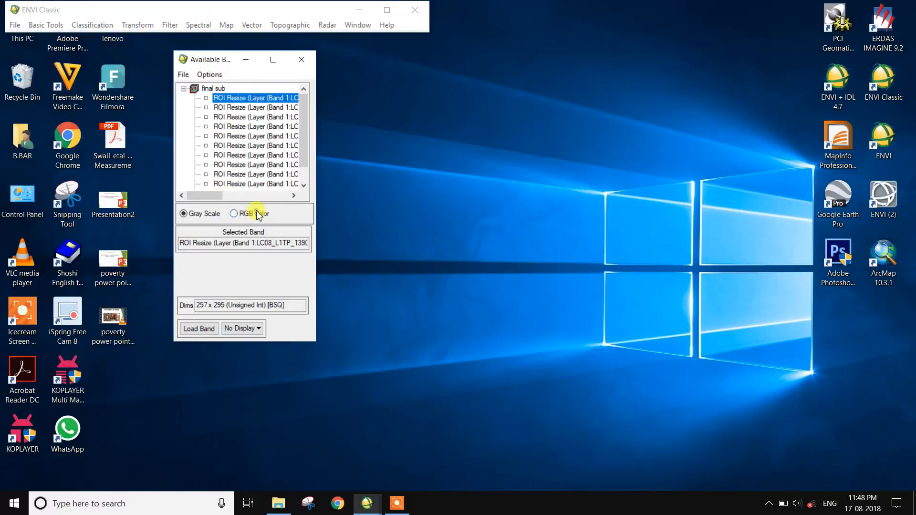
left_click(258, 215)
left_click_drag(200, 195, 251, 193)
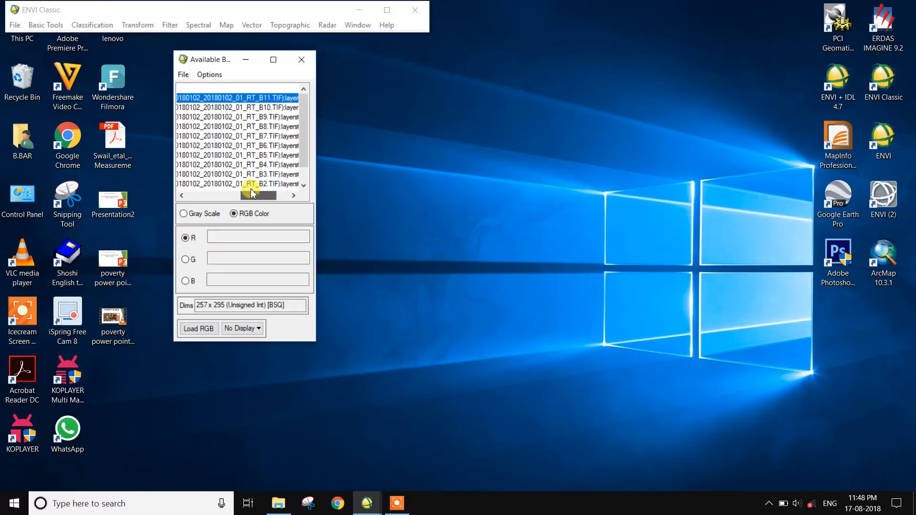
left_click(272, 158)
left_click(275, 166)
left_click(280, 175)
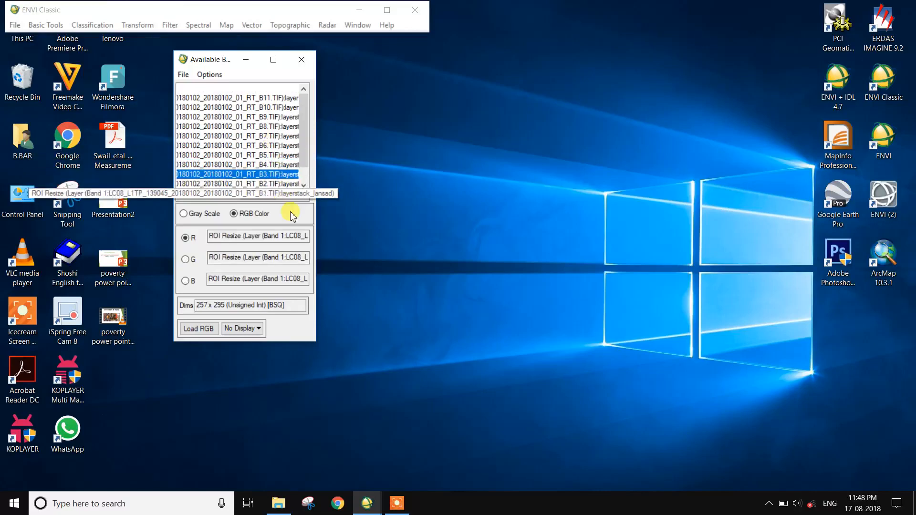
left_click(199, 328)
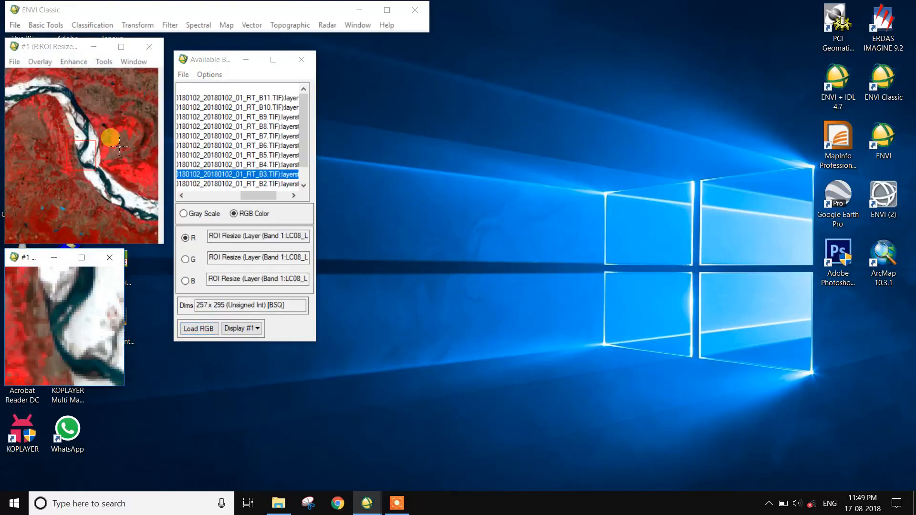
- Open the Z Profile (Spectrum) of the loaded image and place the plot window clear of the bands list
left_click(185, 74)
left_click(192, 61)
left_click_drag(212, 60, 213, 51)
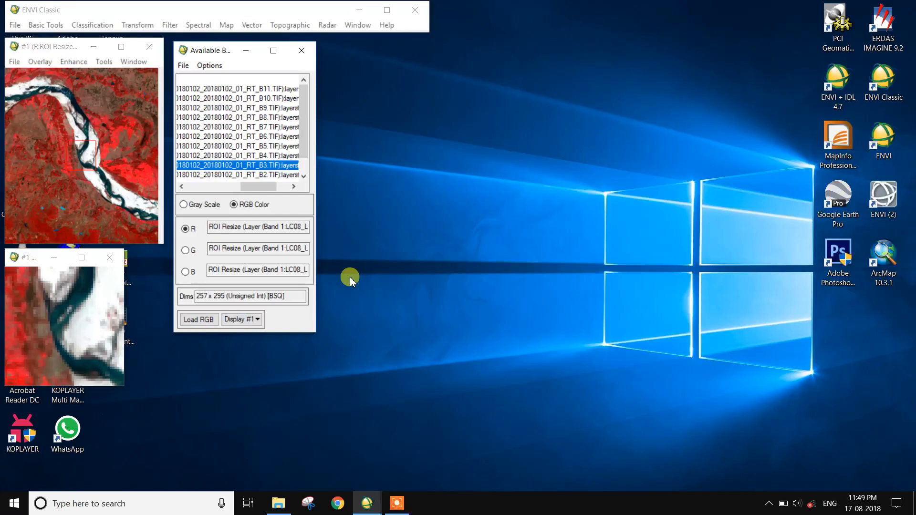
right_click(77, 126)
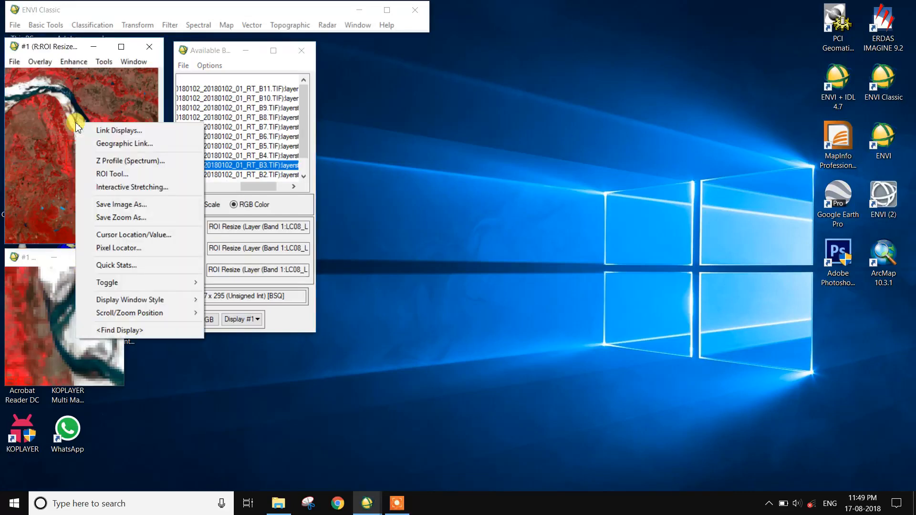
left_click(114, 162)
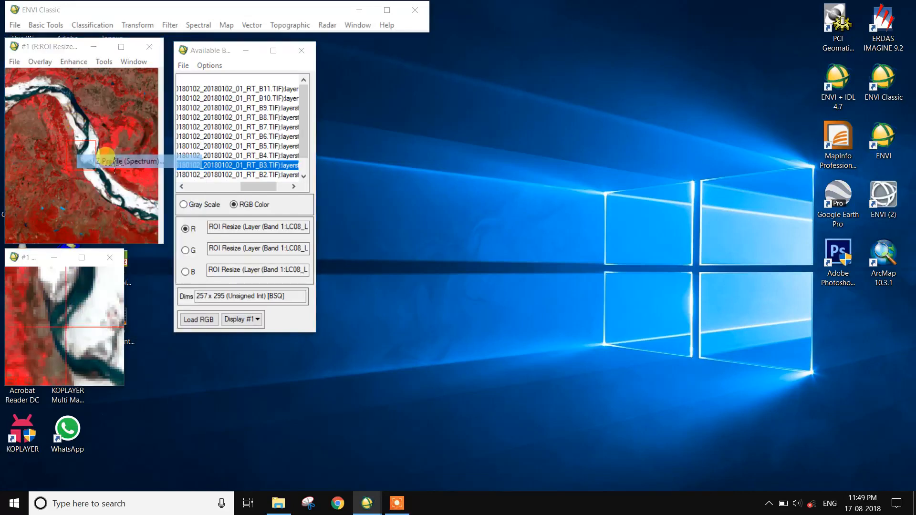
left_click_drag(435, 193, 461, 74)
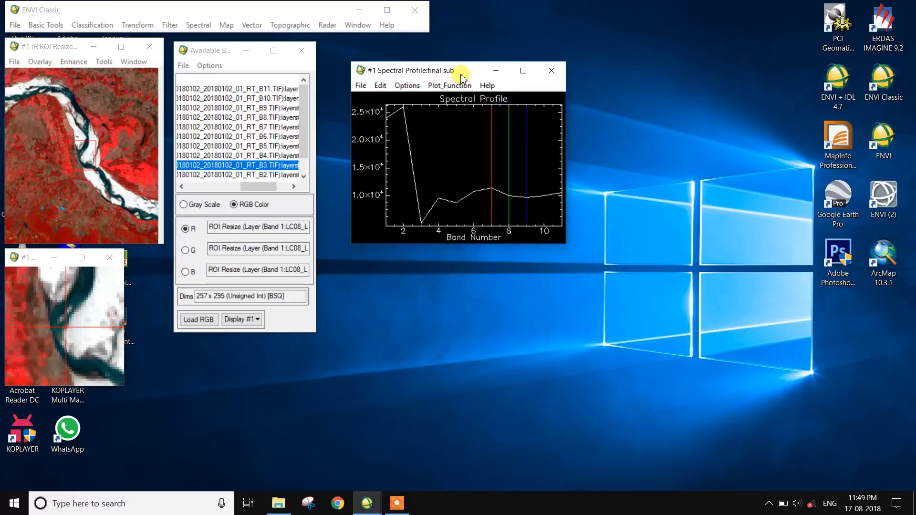
- Create a new plot window containing the current spectral profile and place it beside the original one
left_click(420, 86)
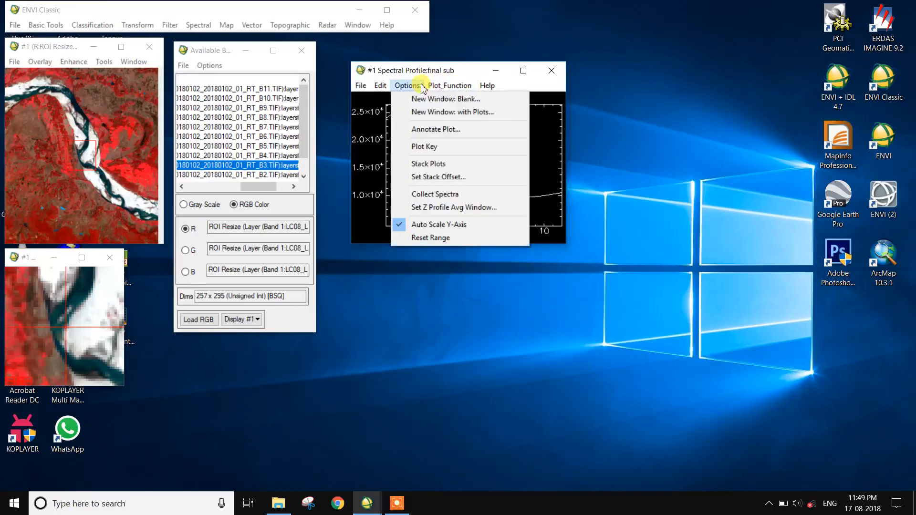
left_click(432, 113)
mouse_move(406, 193)
left_mouse_down()
mouse_move(600, 79)
mouse_move(677, 71)
left_mouse_up()
- Turn on the plot key in both the new plot window and the Spectral Profile window
left_click(652, 79)
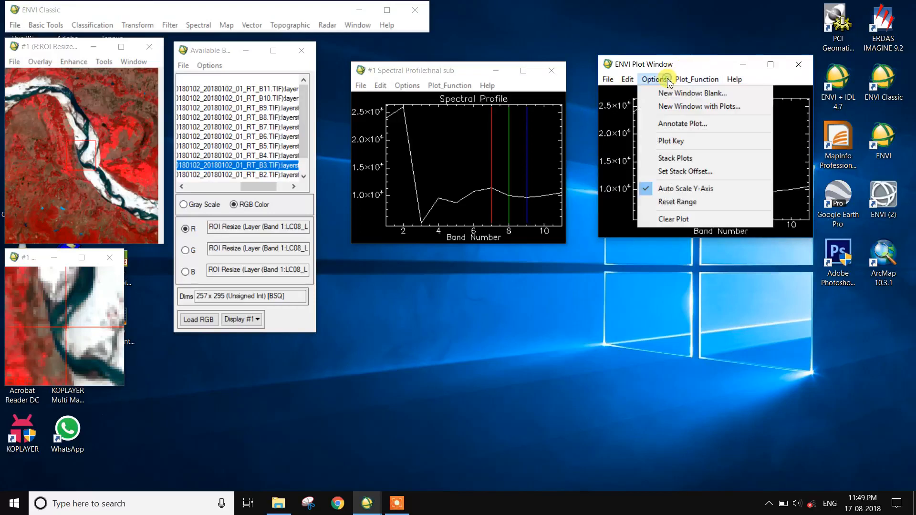
left_click(673, 140)
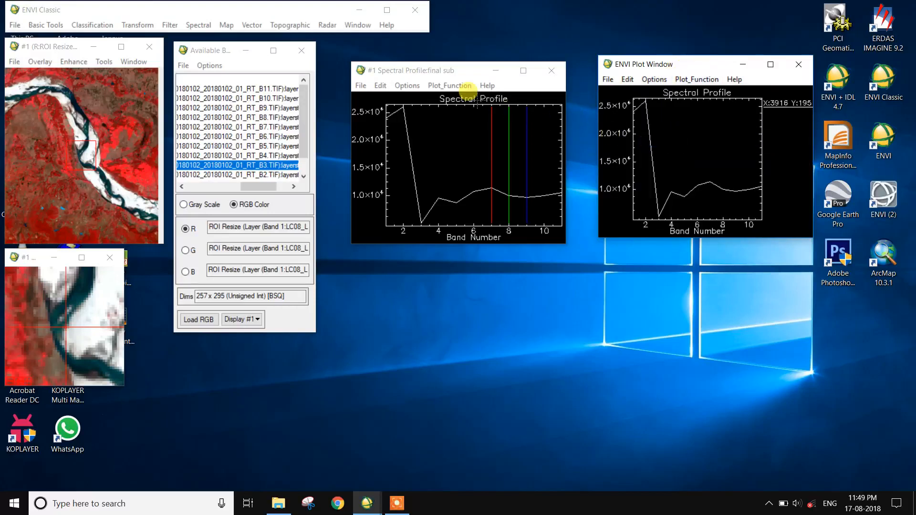
left_click(408, 86)
left_click(449, 144)
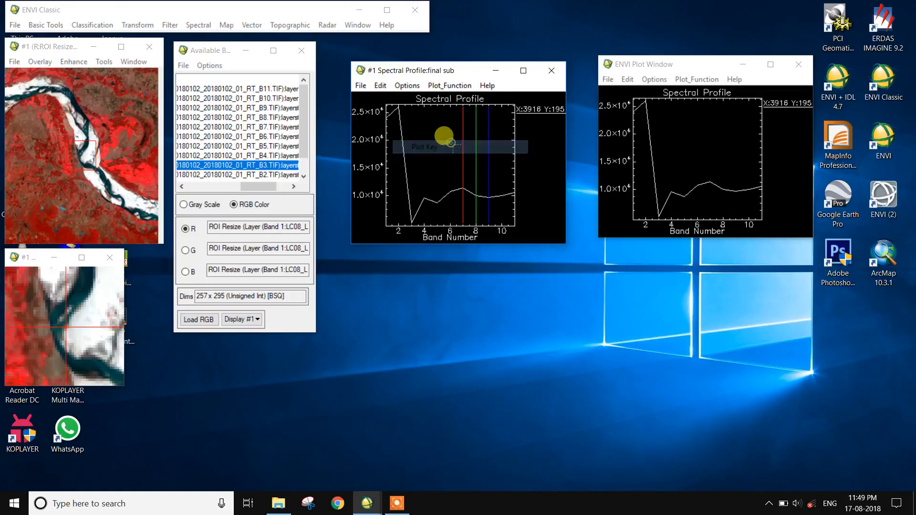
- Open the Data Parameters of the ENVI Plot Window and arrange the windows with the Spectral Profile below it
left_click(627, 79)
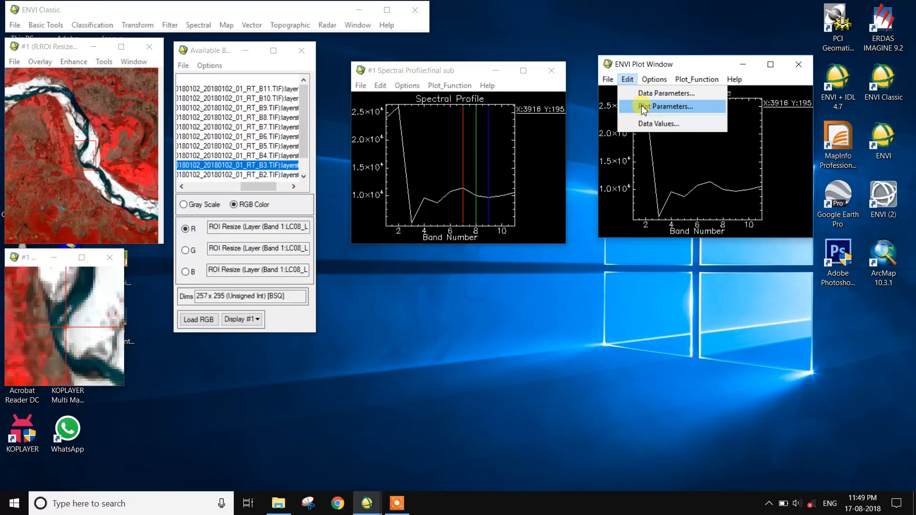
left_click(646, 96)
left_click_drag(449, 74, 685, 249)
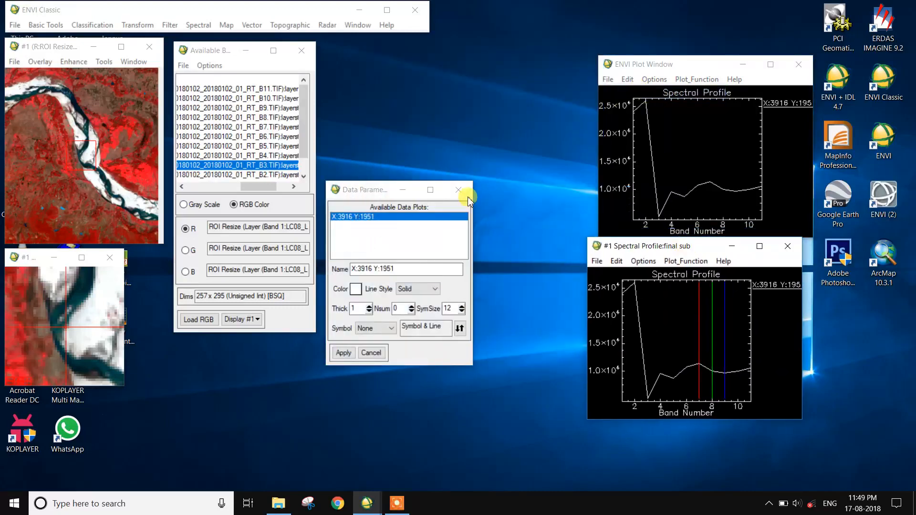
left_click_drag(378, 192, 439, 132)
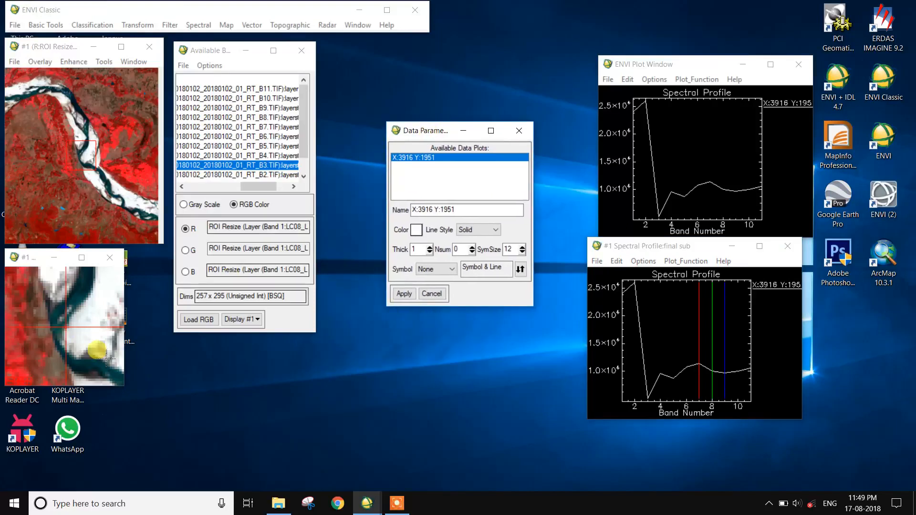
- Name the first spectrum in the ENVI Plot Window WATER BODY and color it blue
left_click(77, 296)
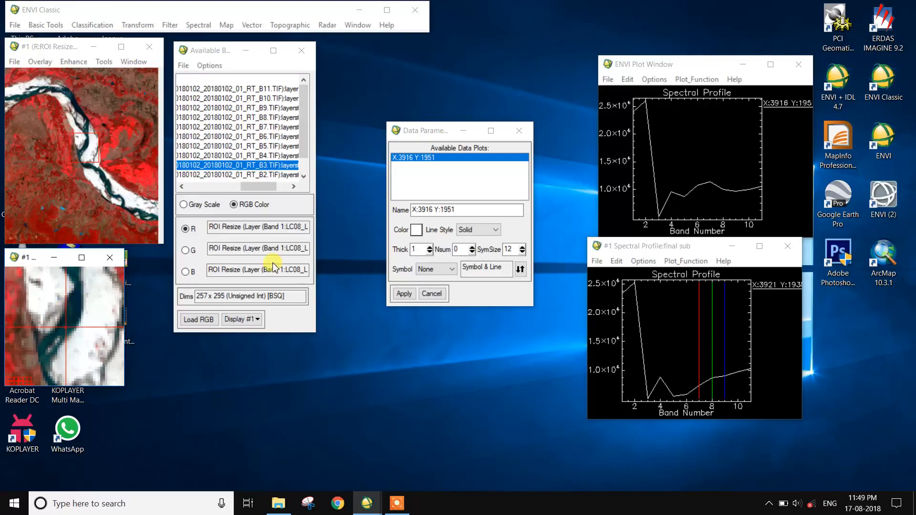
left_click_drag(473, 210, 411, 215)
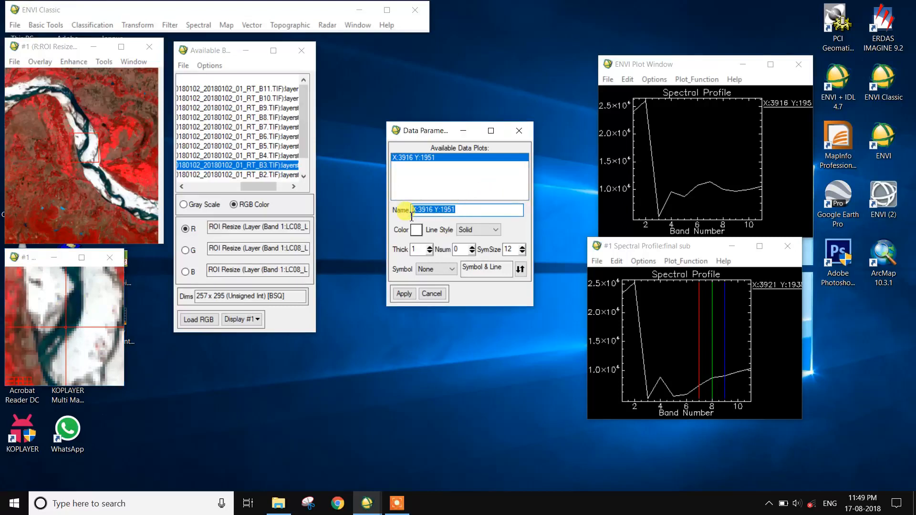
type("WATER BODY")
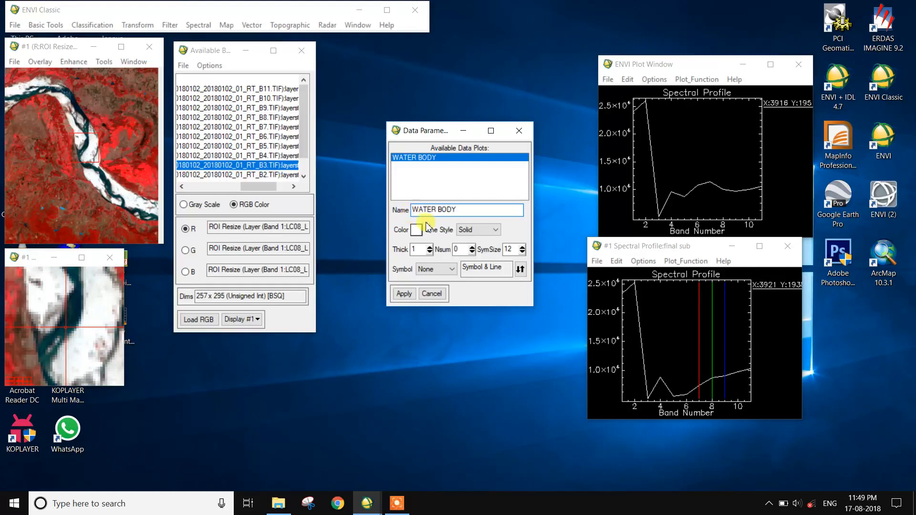
left_click(416, 230)
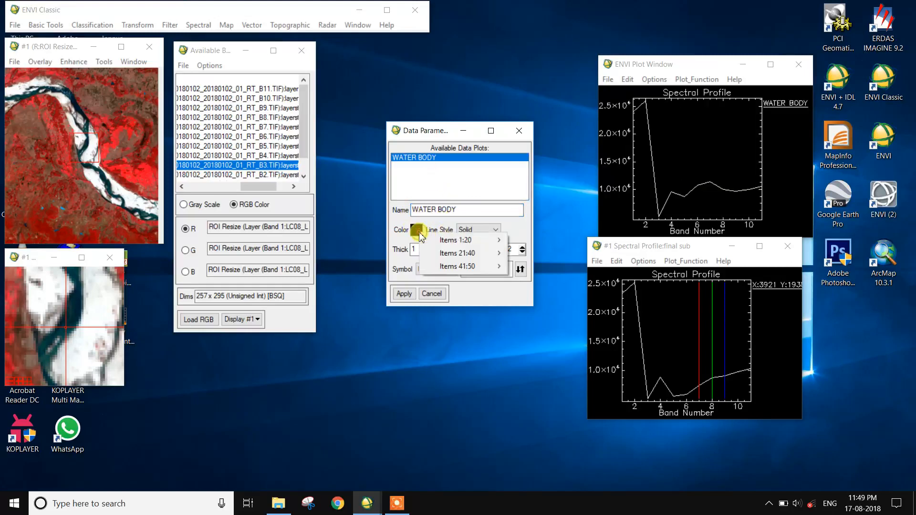
mouse_move(458, 240)
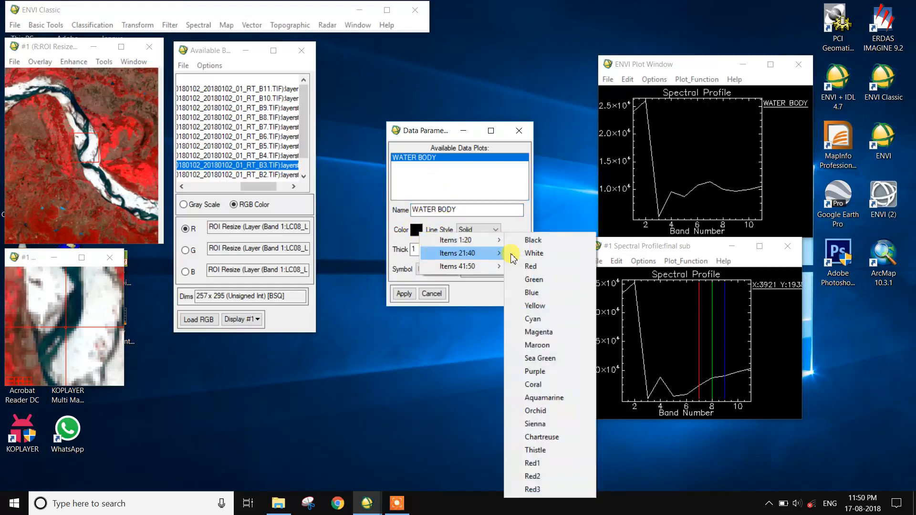
left_click(529, 292)
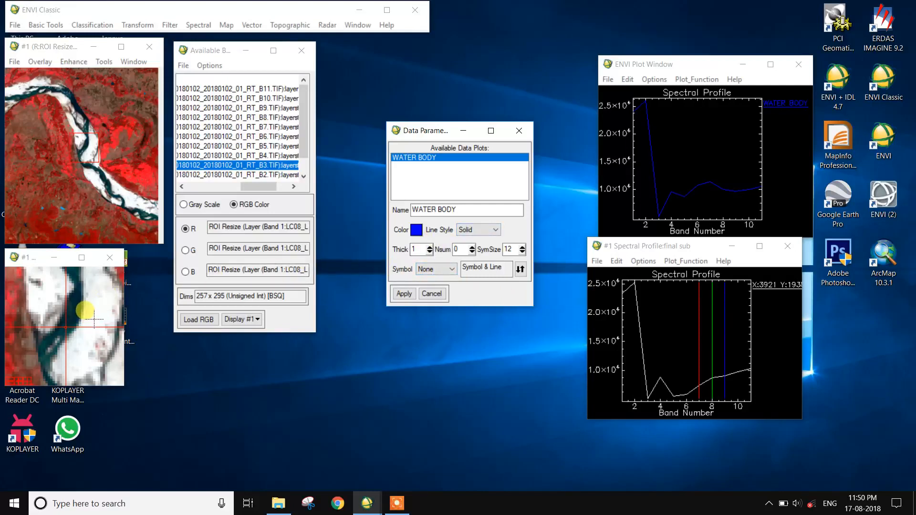
- Pick a white sandbank pixel at about X:4000 Y:2029 and copy its spectrum into the ENVI Plot Window
left_click(85, 311)
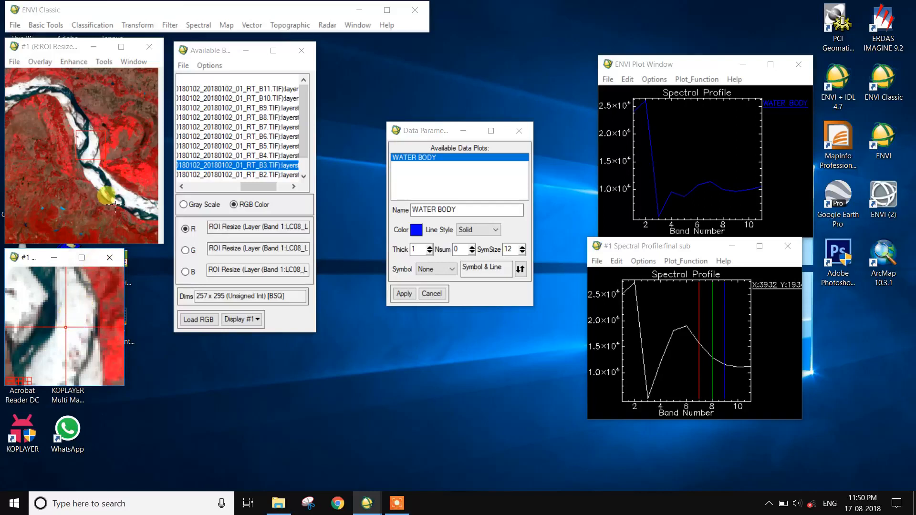
left_click(131, 203)
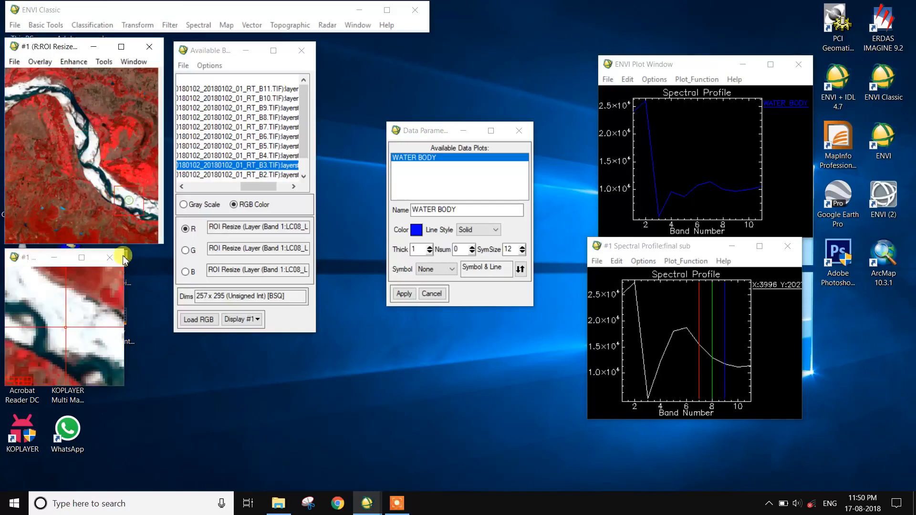
left_click(76, 334)
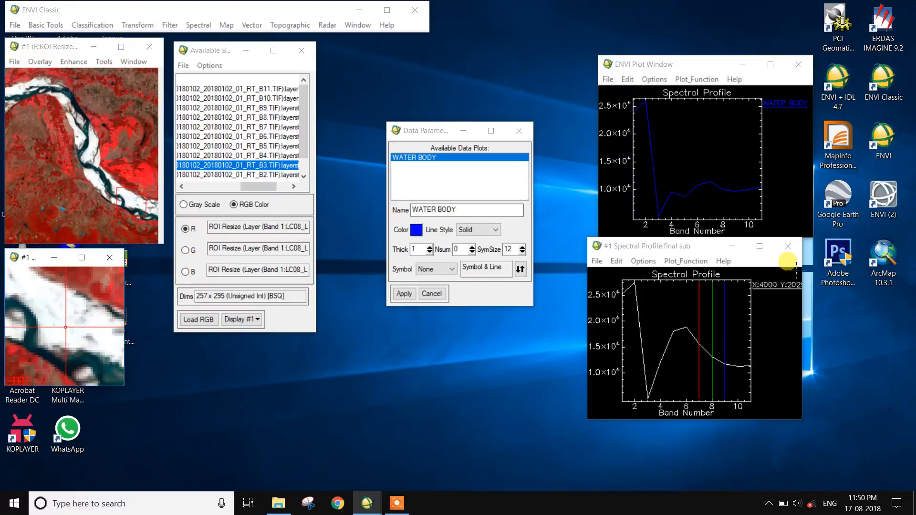
left_click_drag(765, 279, 763, 139)
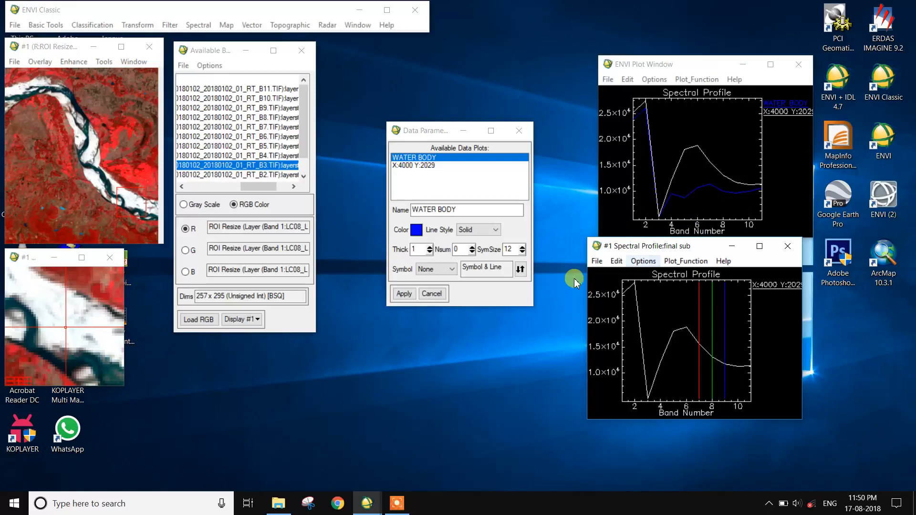
- Name the sandbank pixel's spectrum SAND and set its color to white
left_click(425, 166)
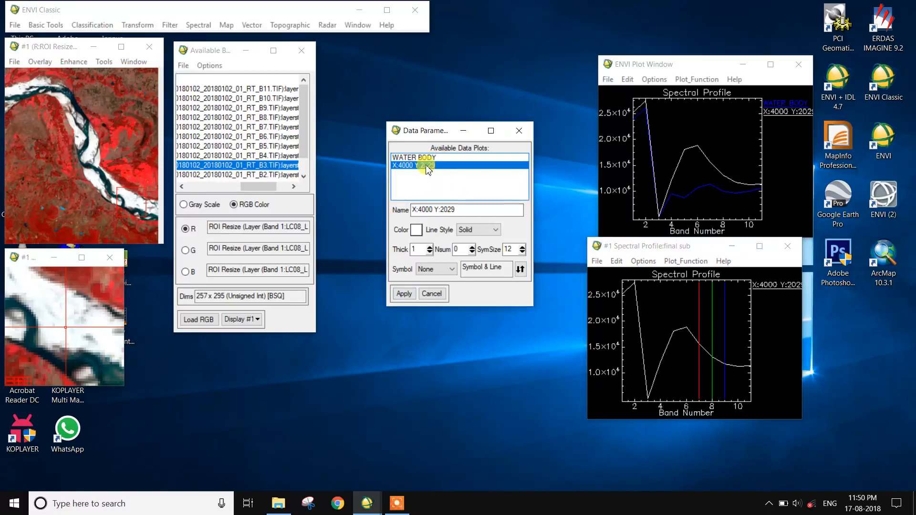
left_click_drag(469, 210, 324, 227)
type("SAND")
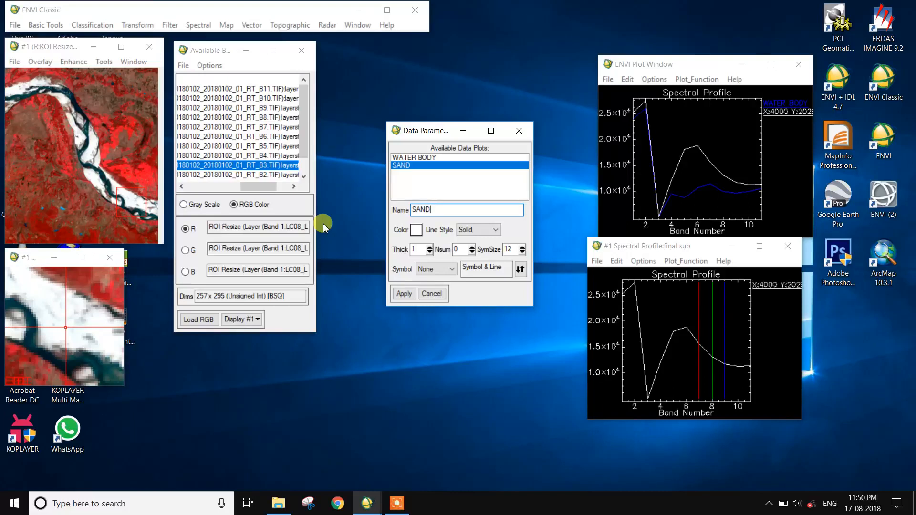
left_click(417, 249)
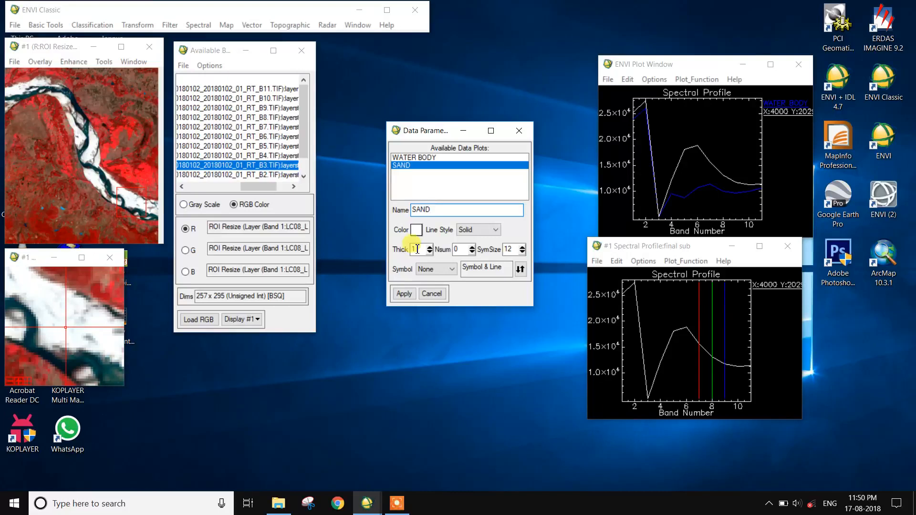
left_click(414, 230)
mouse_move(448, 238)
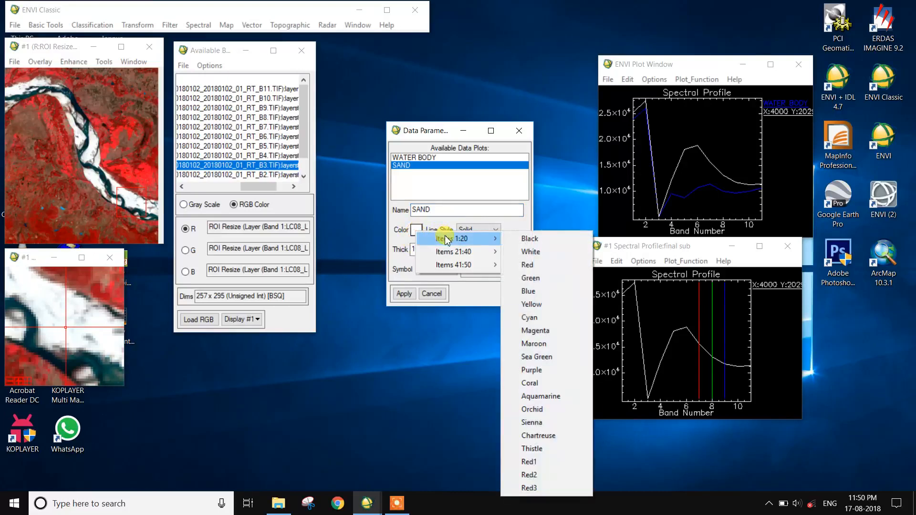
left_click(541, 253)
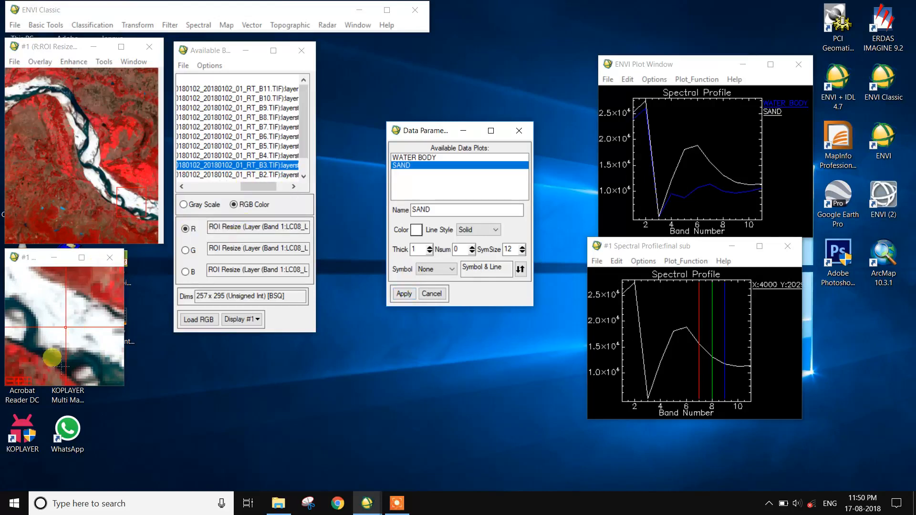
- Copy the spectrum of the dark red forest pixel at about X:3893 Y:2093 into the ENVI Plot Window and name it DENCES FOREST
left_click(66, 229)
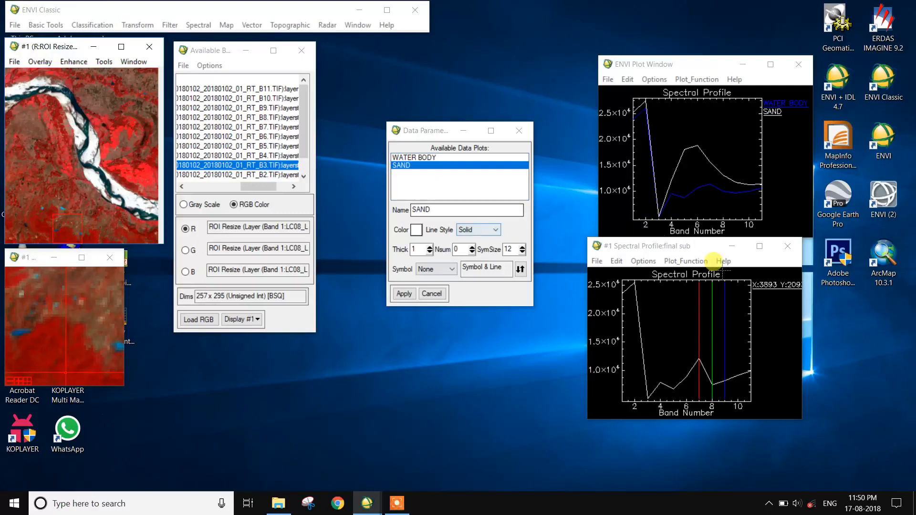
left_click_drag(770, 279, 762, 136)
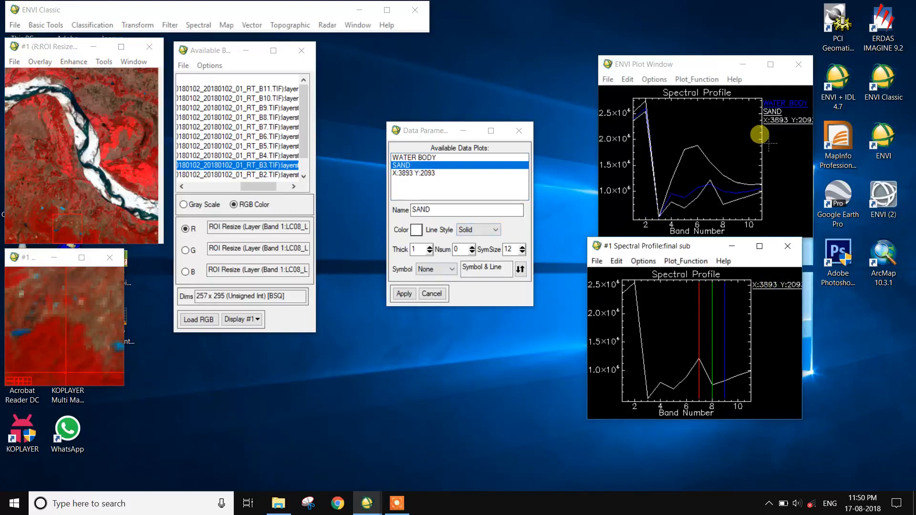
left_click(429, 173)
left_click(469, 210)
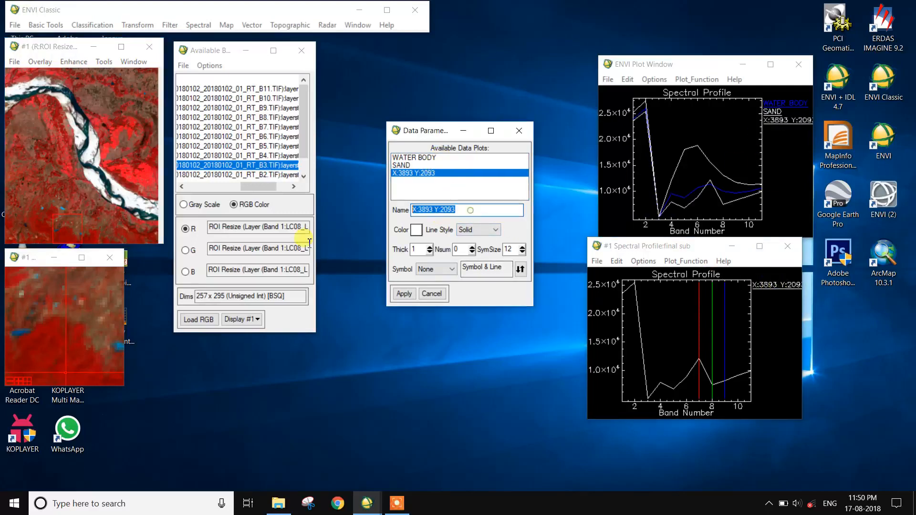
type("DENCES FOREST")
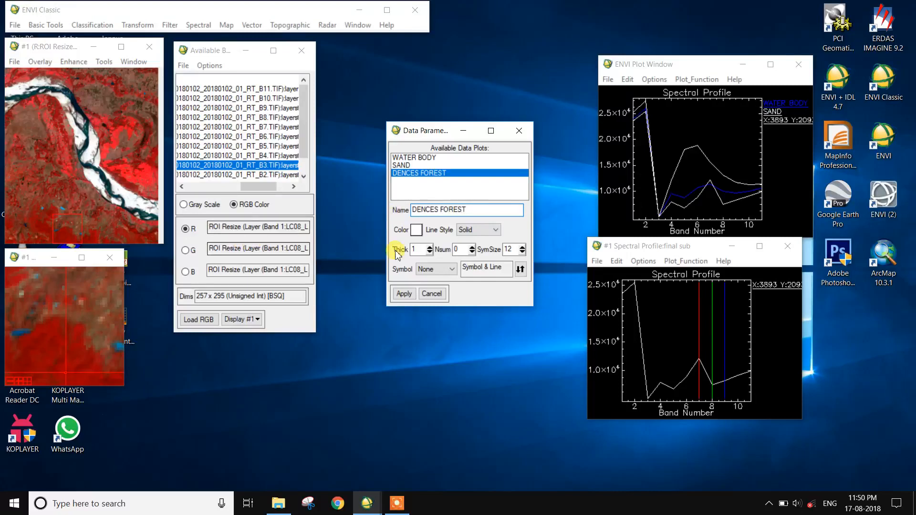
- Set the plot color of the DENCES FOREST spectrum to Green3
left_click(417, 231)
mouse_move(436, 236)
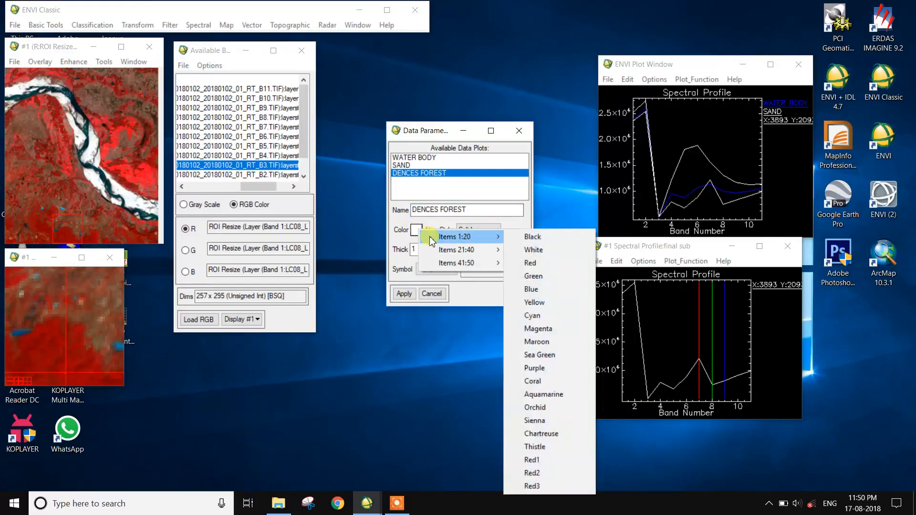
mouse_move(491, 250)
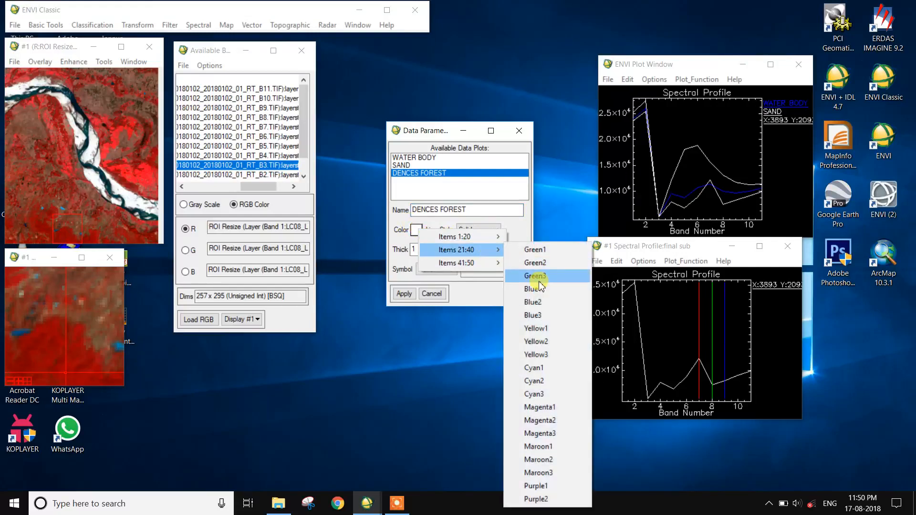
left_click(544, 281)
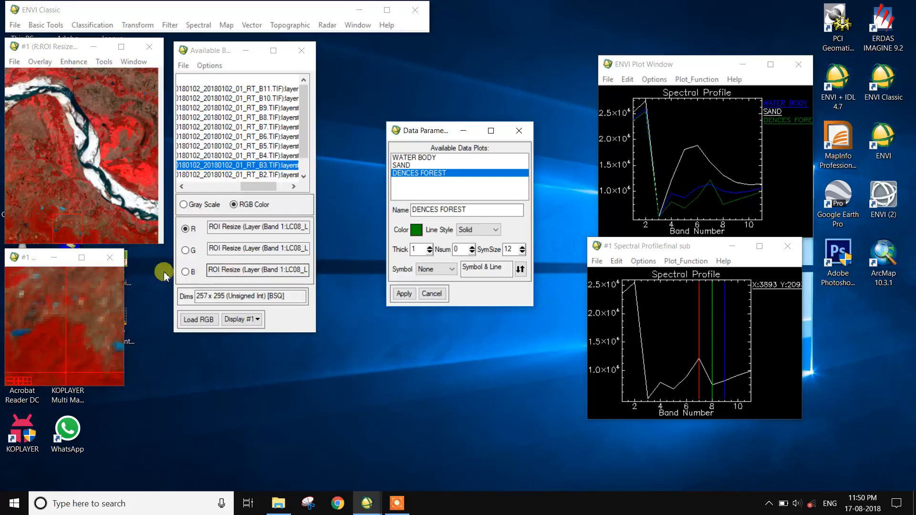
- Pick a lighter red forest pixel west of the river at about X:3814 Y:1978 and copy its spectrum into the ENVI Plot Window
left_click_drag(72, 204, 24, 168)
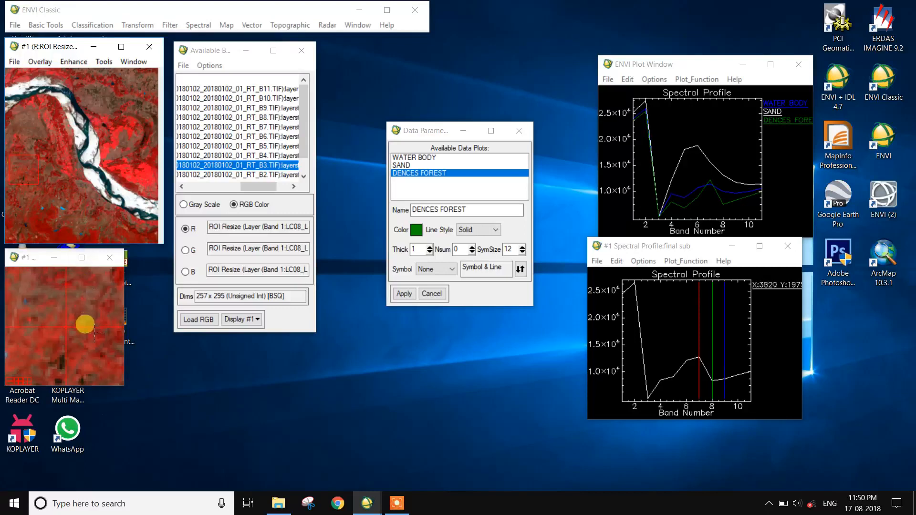
left_click(48, 329)
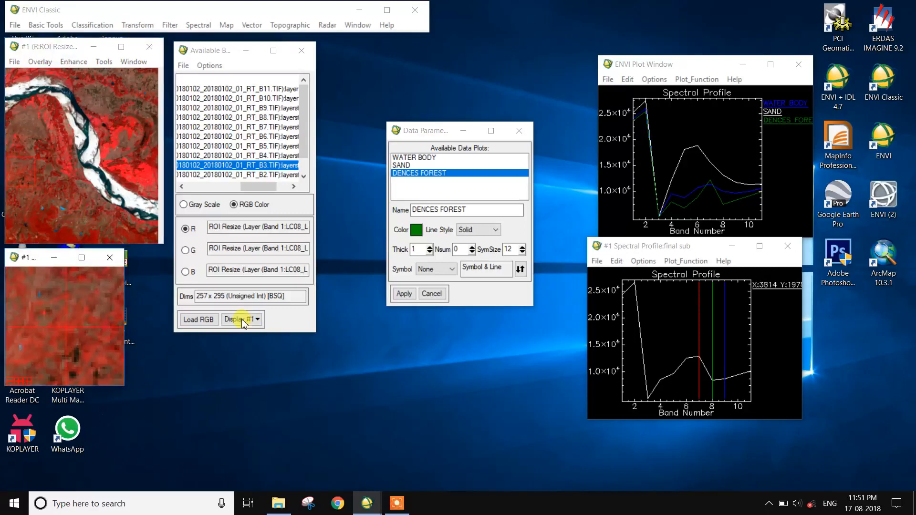
left_click(776, 281)
left_click_drag(769, 262, 760, 159)
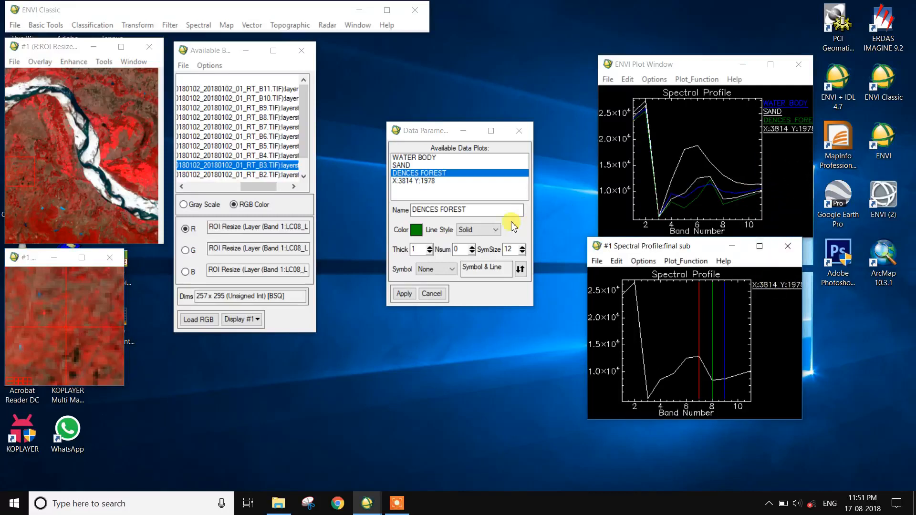
- Name the spectrum from X:3814 Y:1978 OPEN FOREST and set its color to Green1
left_click(435, 181)
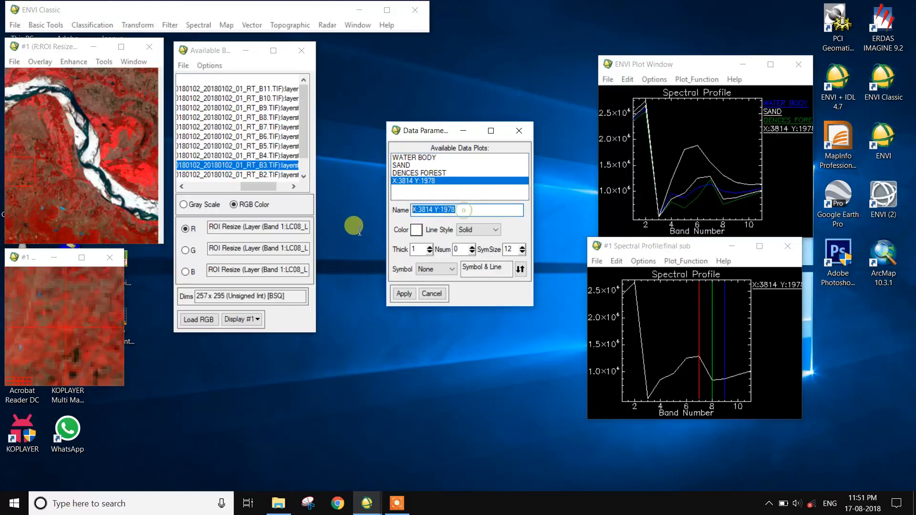
type("OPEN FOREST")
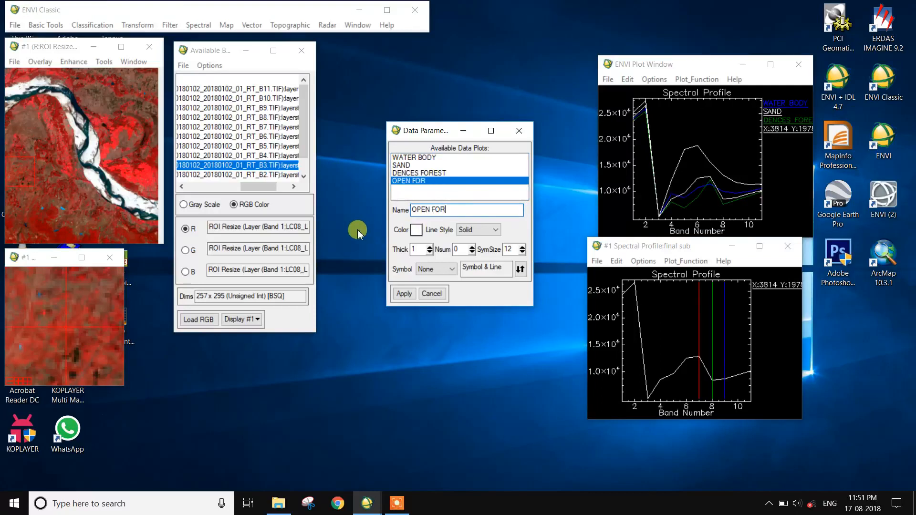
left_click(416, 230)
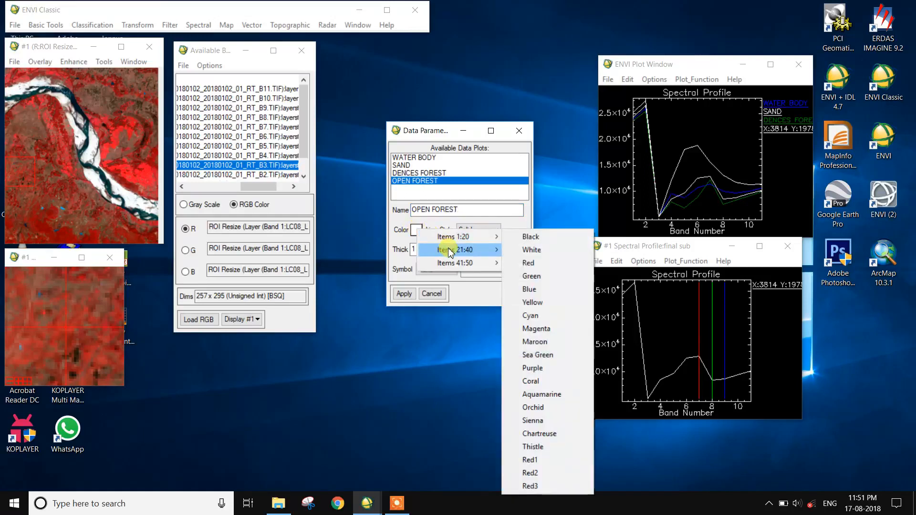
left_click(510, 250)
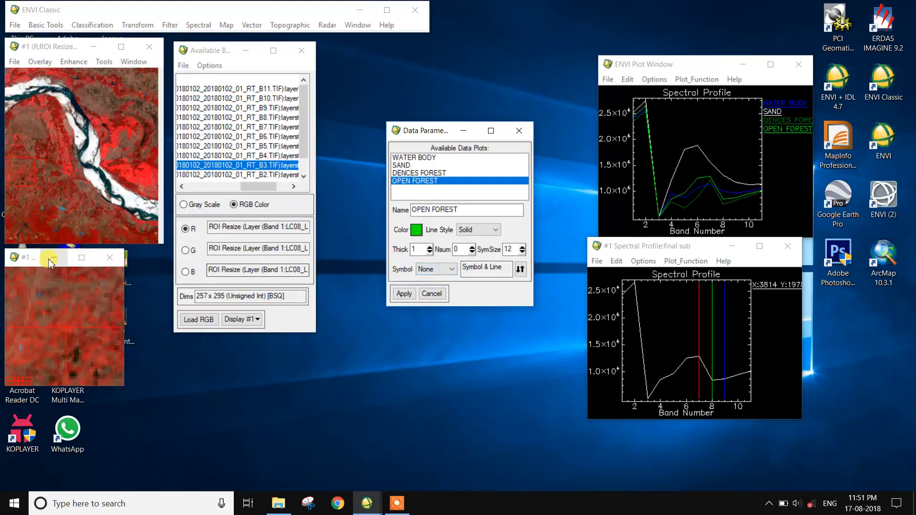
- Copy the spectrum of the brownish pixel at about X:3825 Y:1898 into the ENVI Plot Window and name it FELLOWLAND
left_click(19, 127)
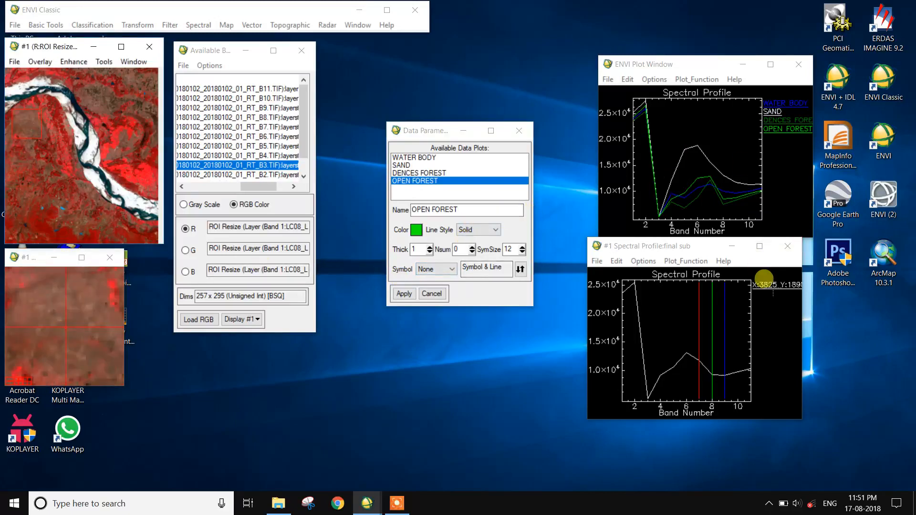
left_click_drag(773, 286, 763, 157)
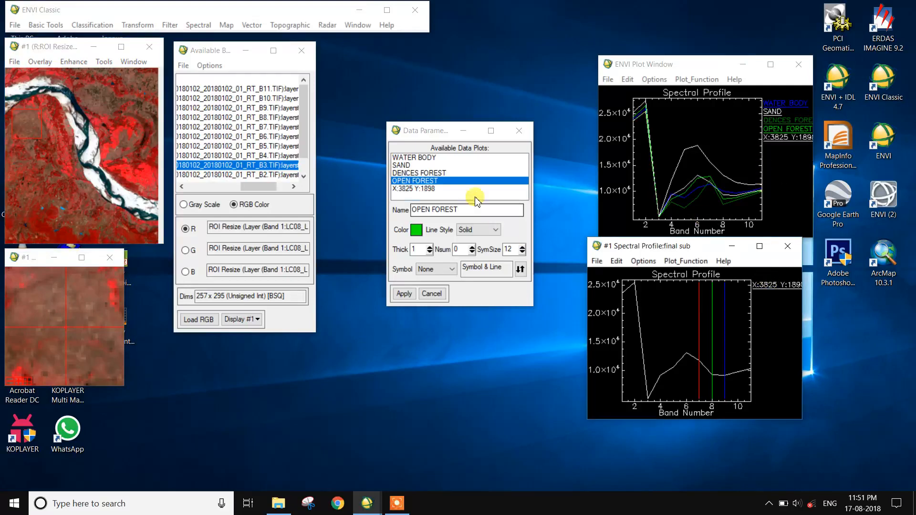
left_click(418, 189)
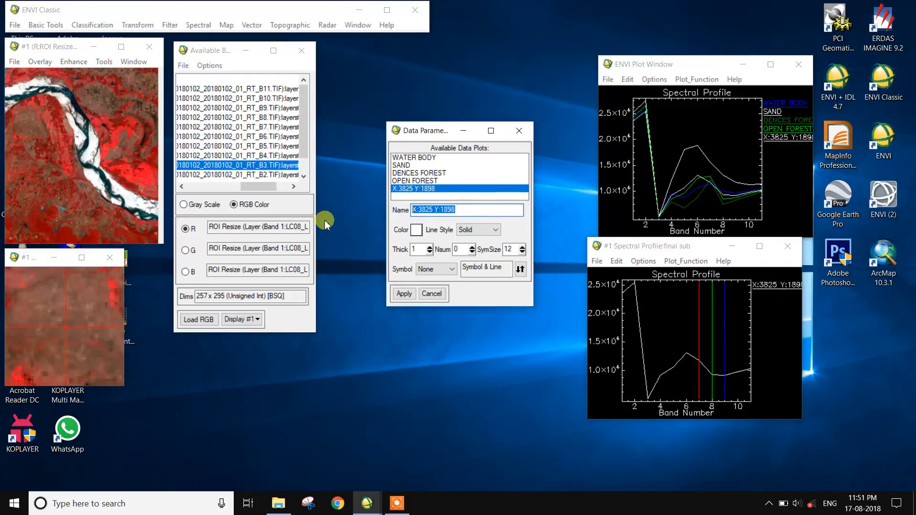
type("FELLOWLAND")
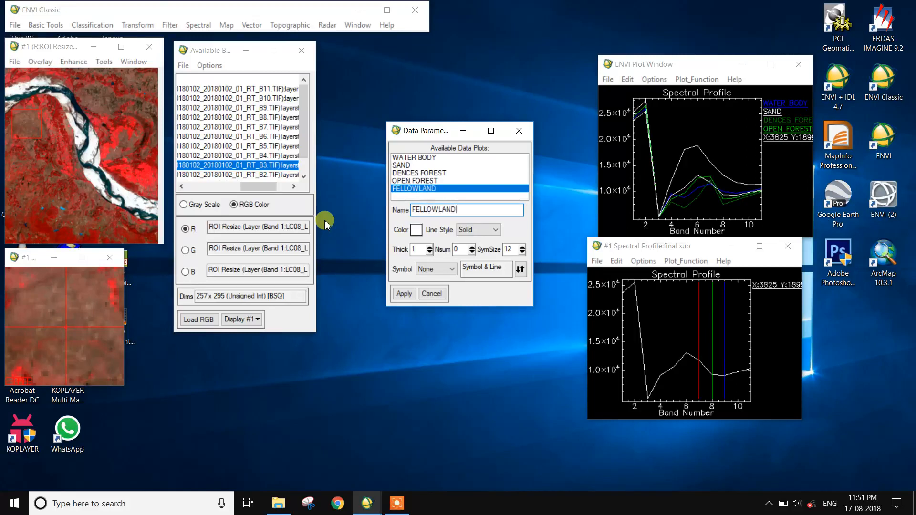
- Set the plot color of the FELLOWLAND spectrum to Sienna
left_click(419, 230)
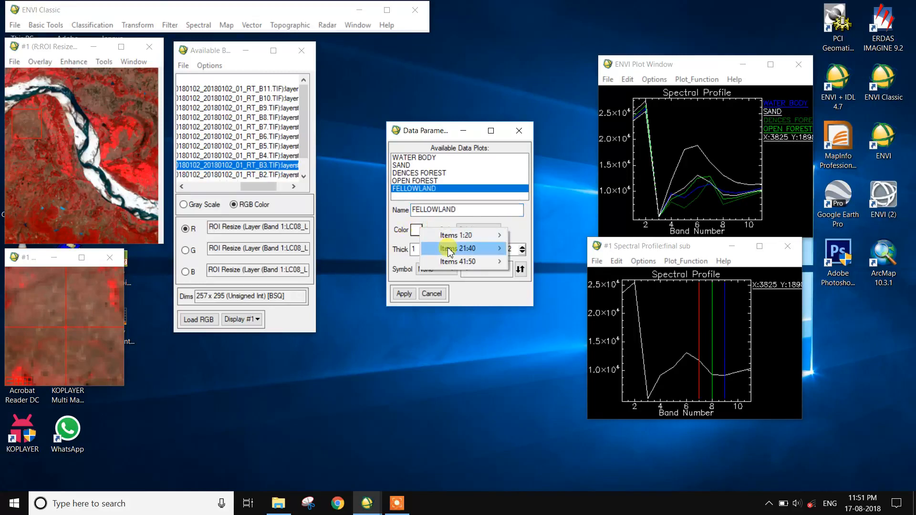
mouse_move(447, 241)
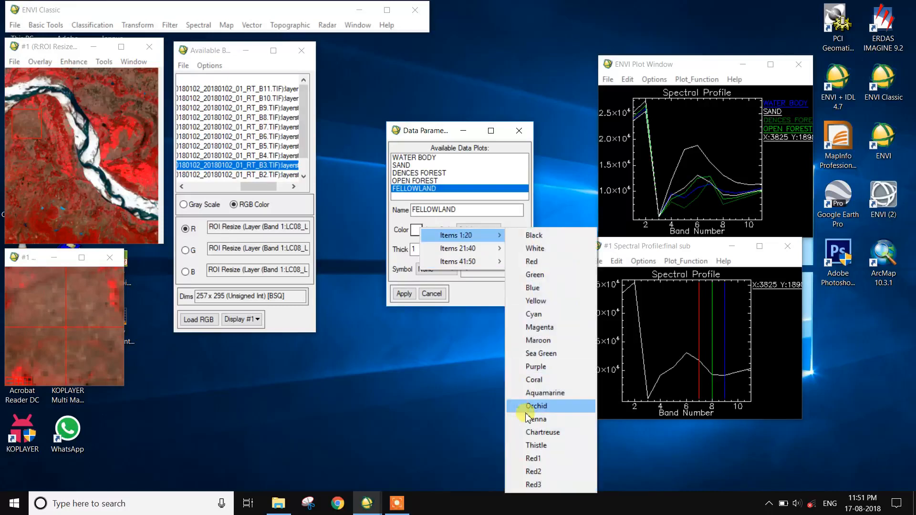
left_click(535, 419)
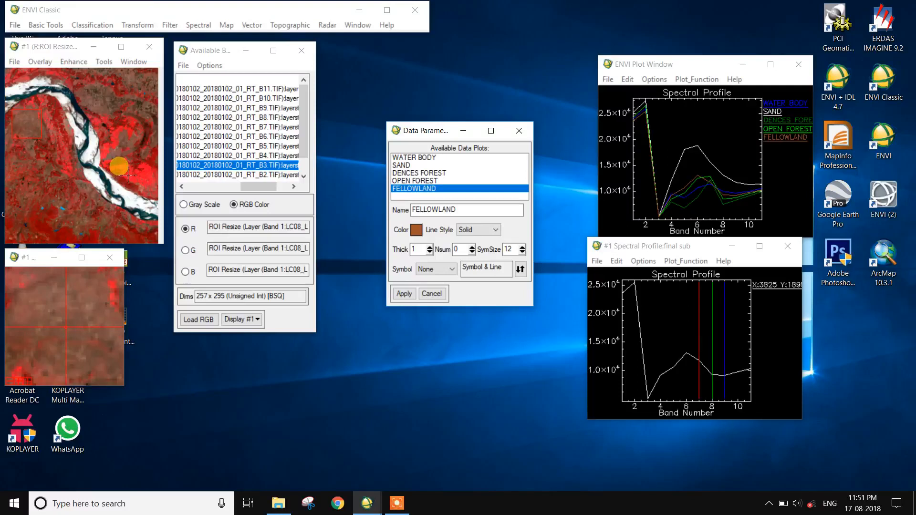
- Pick a bright red pixel east of the river at about X:4027 Y:1984 and copy its spectrum into the ENVI Plot Window
left_click(145, 177)
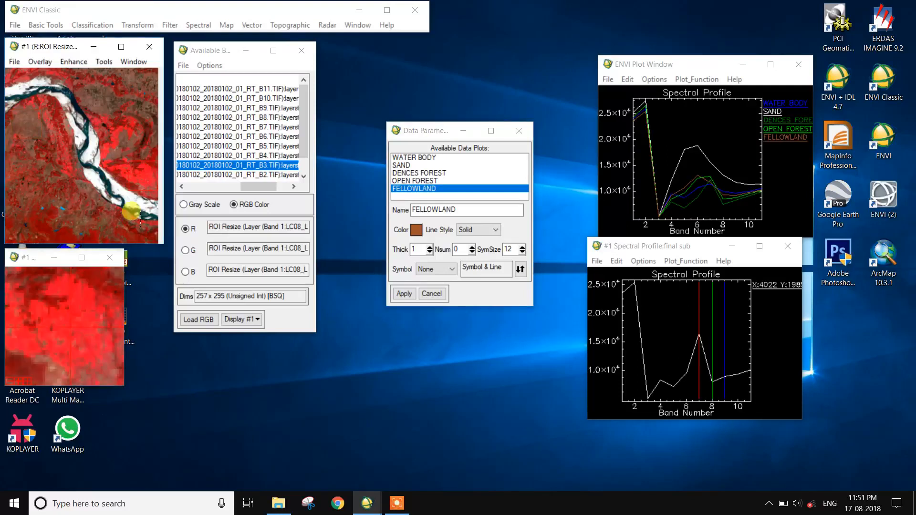
left_click(74, 319)
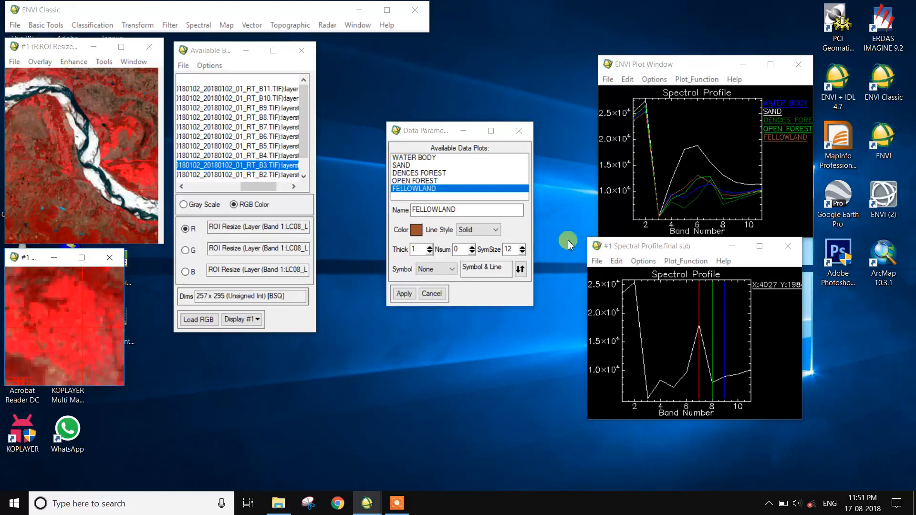
left_click_drag(758, 284, 768, 154)
- Name the bright red pixel's spectrum CROPLAND and set its color to yellow
left_click(434, 197)
left_click_drag(456, 210, 331, 213)
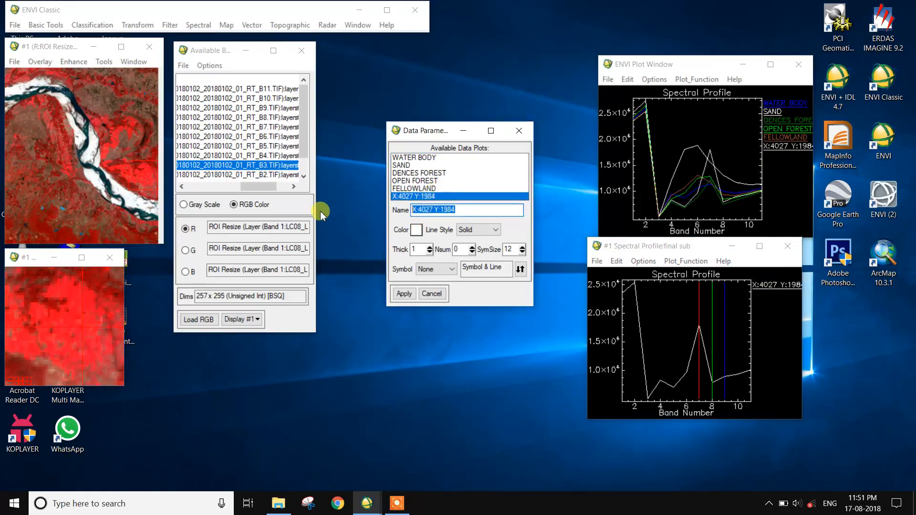
type("CROPLAND")
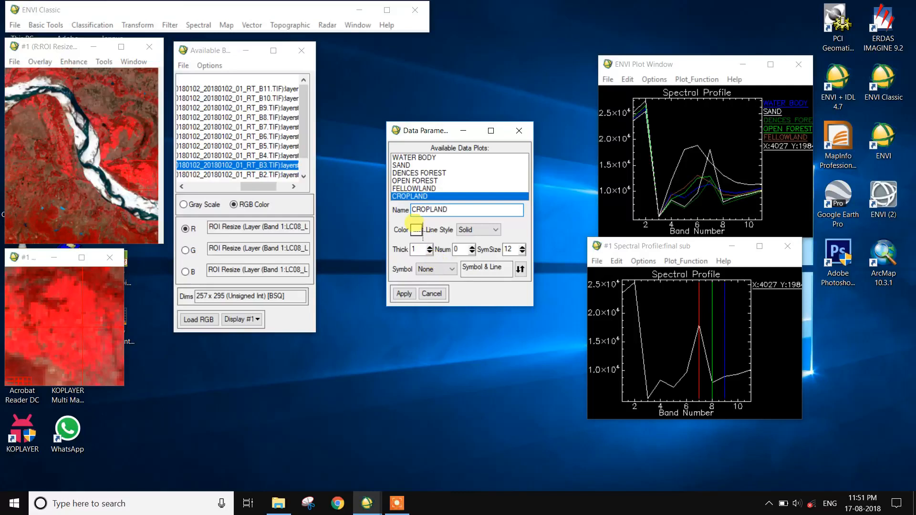
left_click(416, 230)
mouse_move(442, 238)
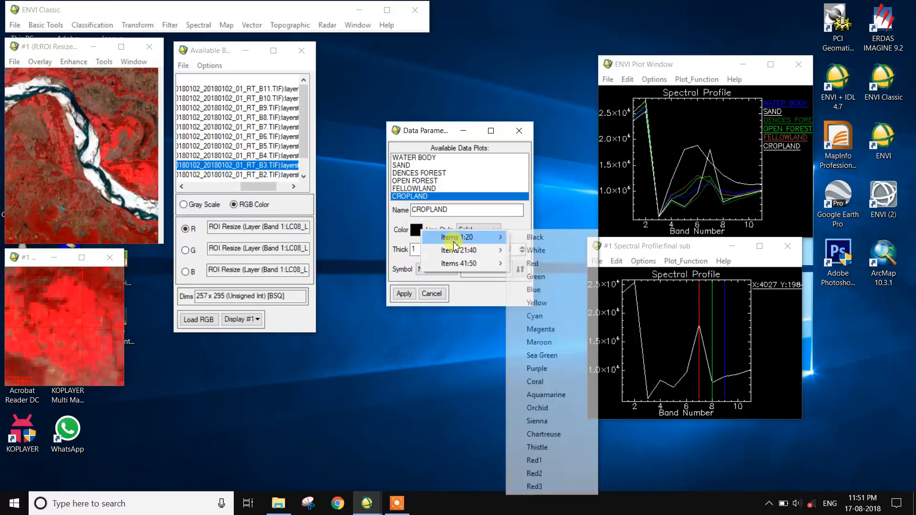
left_click(557, 303)
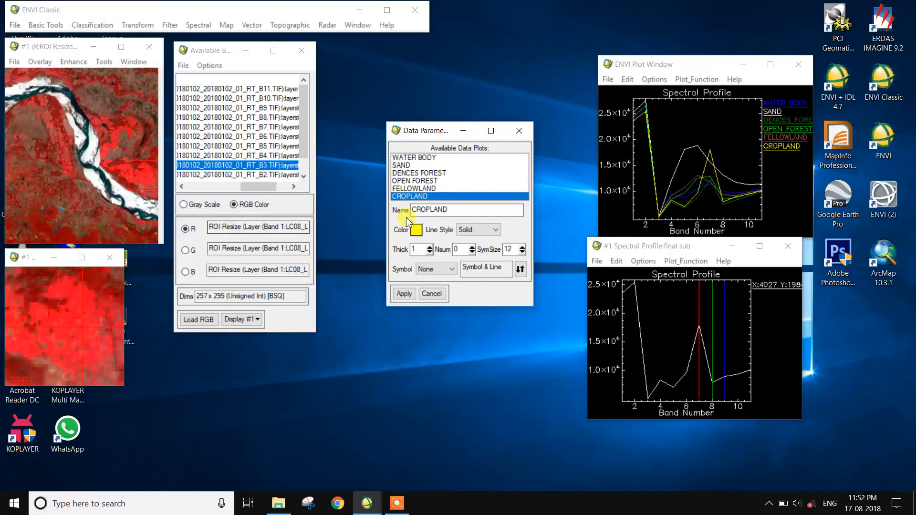
- Start saving the ENVI Plot Window's plots as a spectral library with all the collected spectra selected for output
left_click(607, 79)
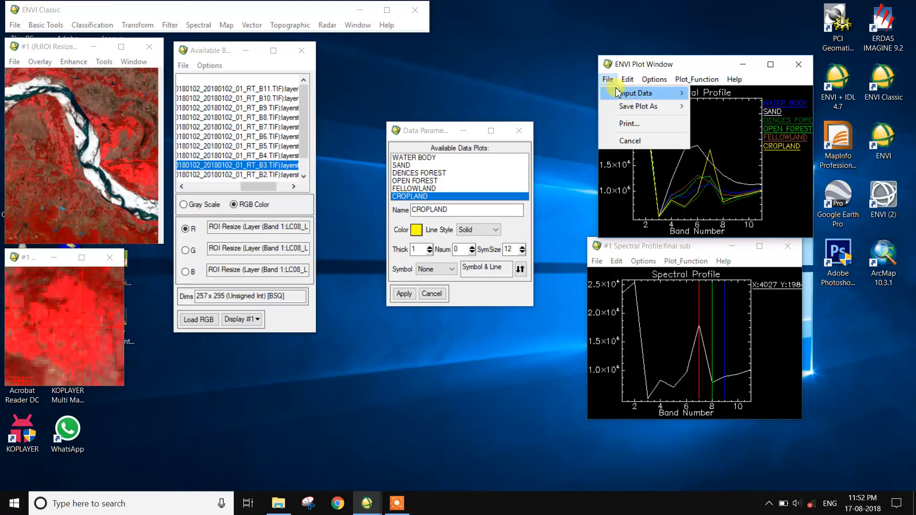
mouse_move(618, 92)
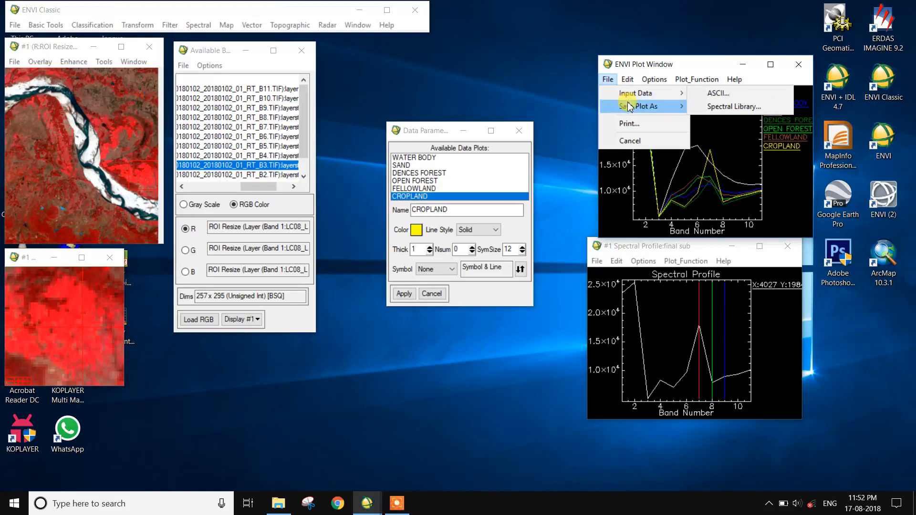
mouse_move(629, 107)
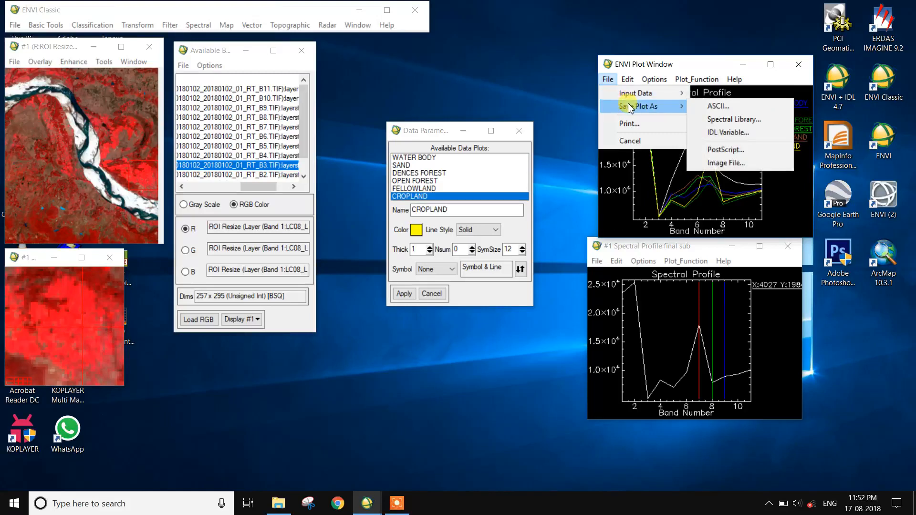
left_click(758, 125)
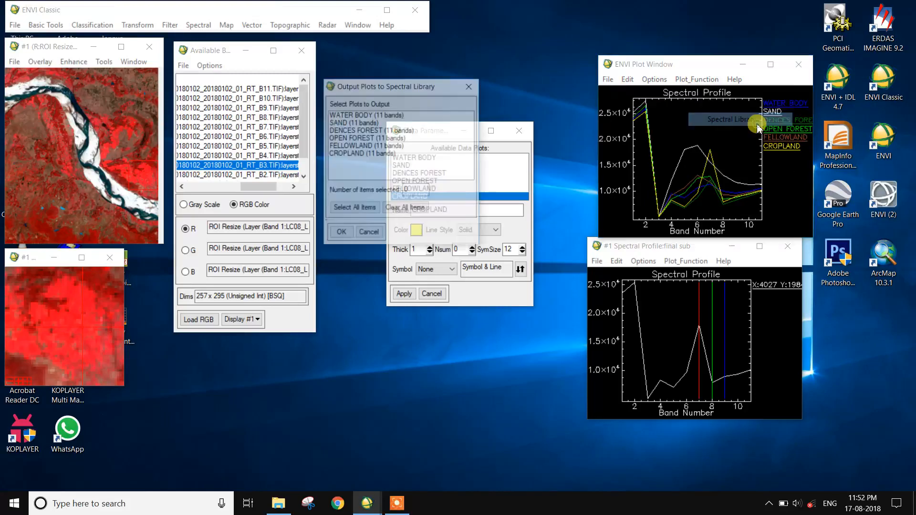
left_click(370, 213)
left_click(348, 239)
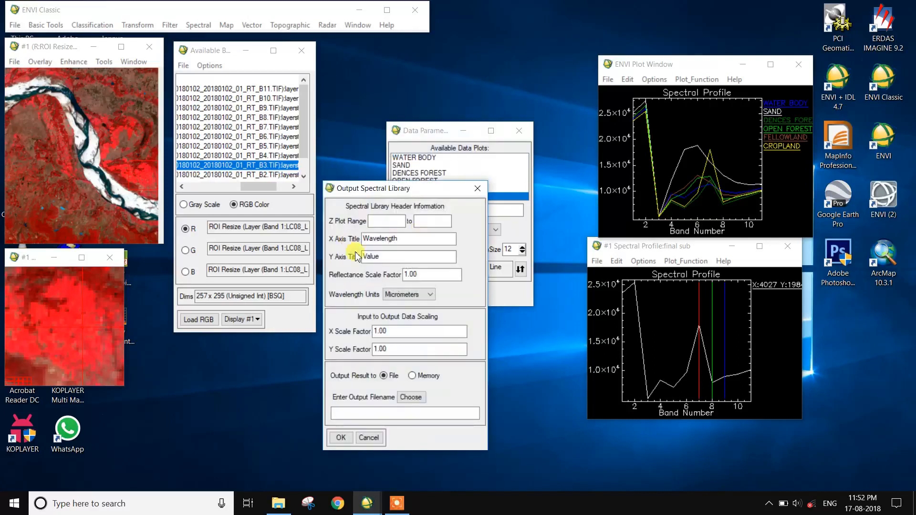
- Save the selected spectra as a spectral library file named SIGNATURE 8 in the PD folder
left_click(409, 398)
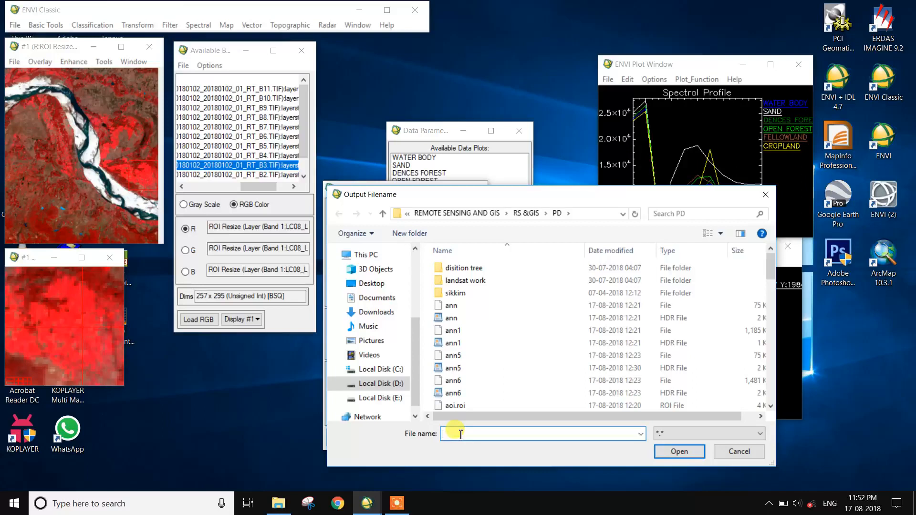
type("S")
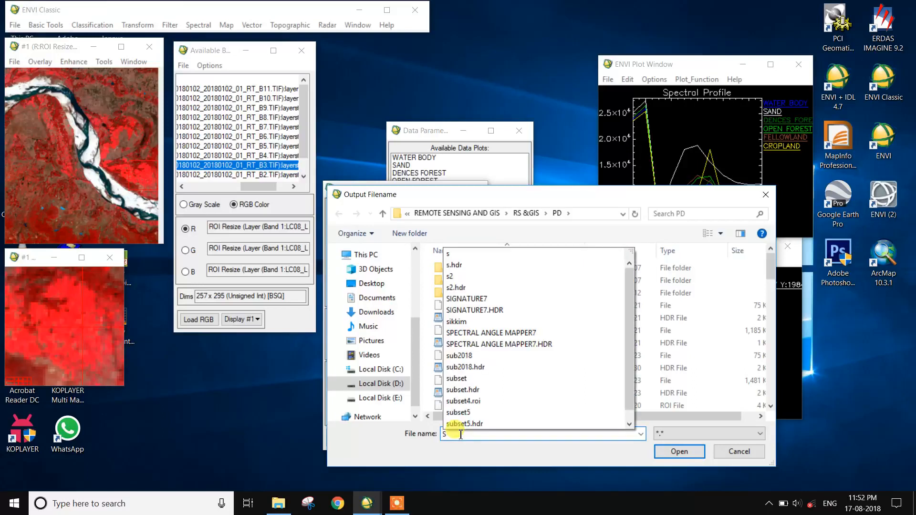
type("IG")
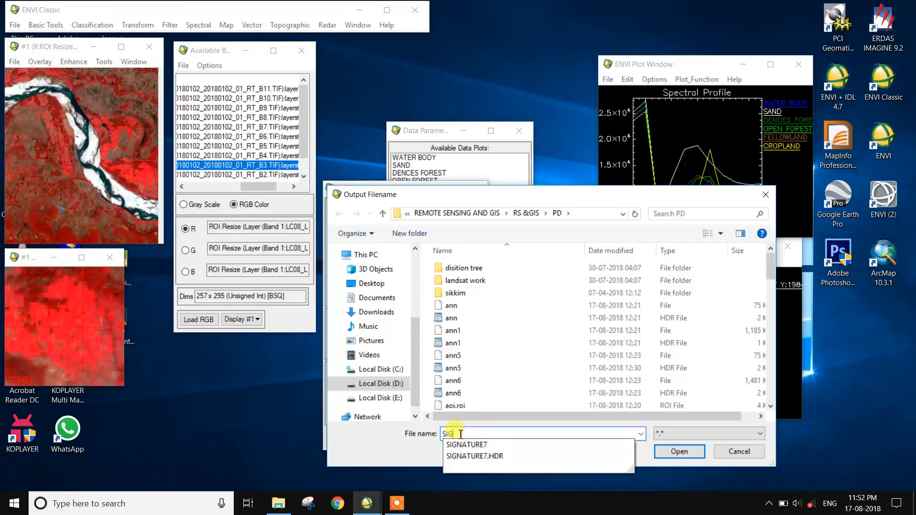
type("NATURE 8")
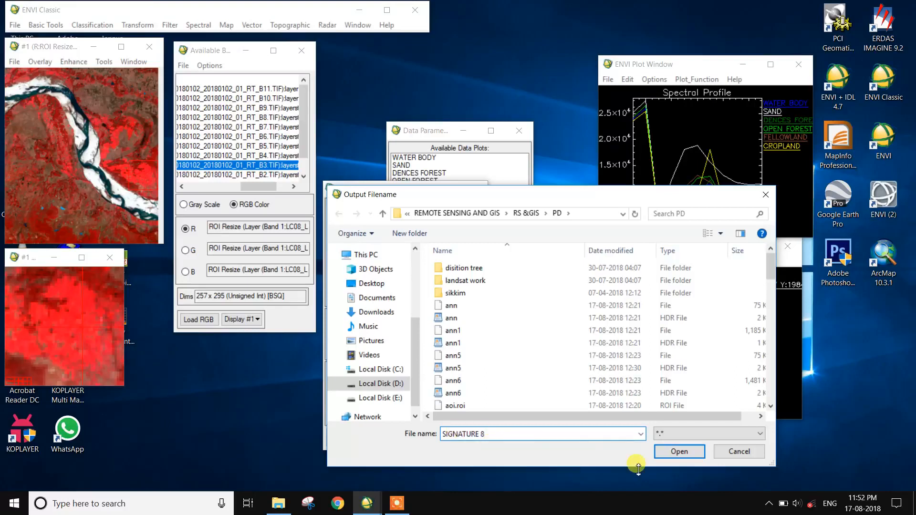
left_click(679, 452)
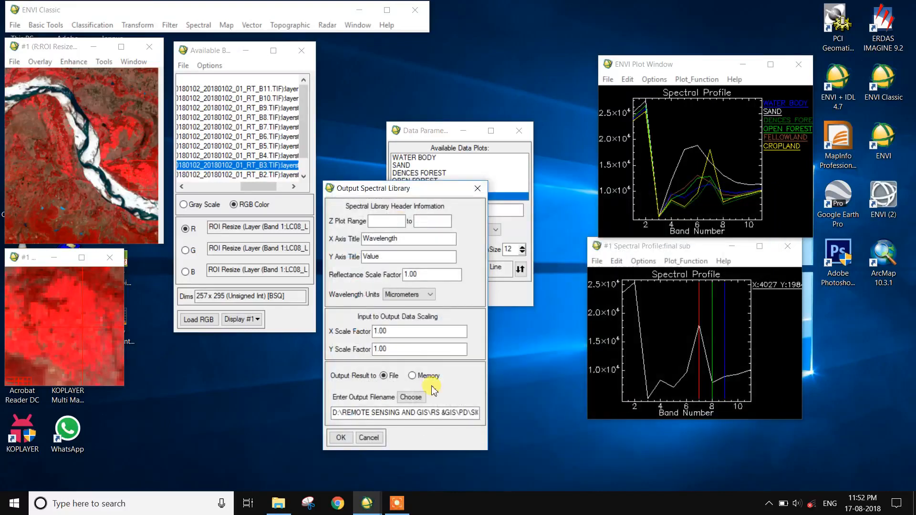
left_click(340, 438)
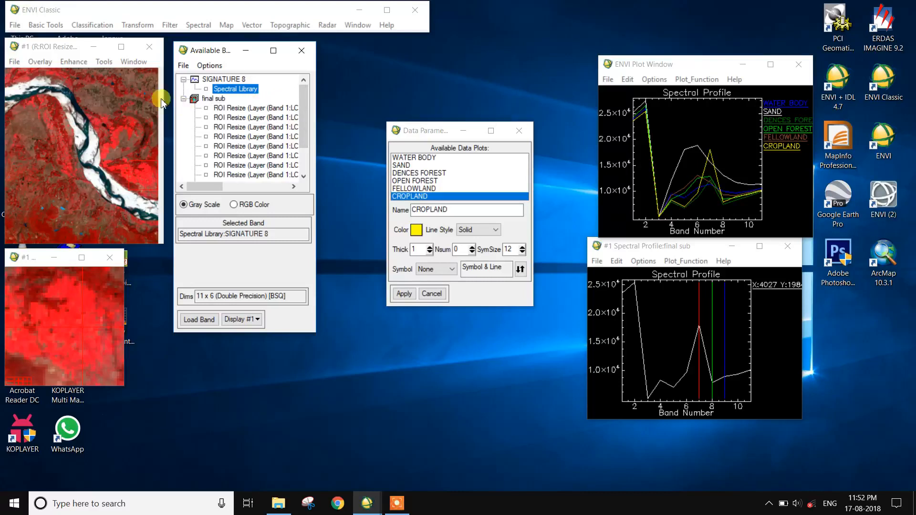
- Start Linear Spectral Unmixing with the full scene of the final sub image as the input file
left_click(94, 26)
mouse_move(97, 41)
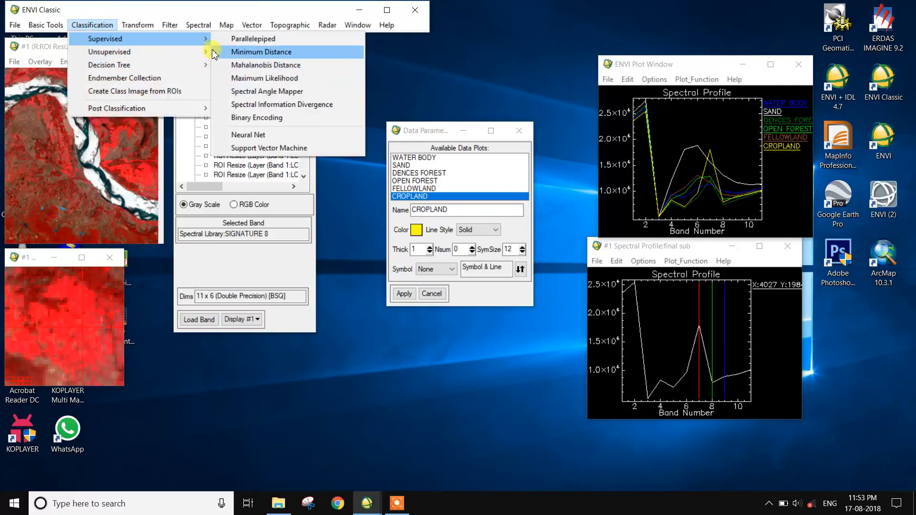
mouse_move(208, 52)
mouse_move(212, 30)
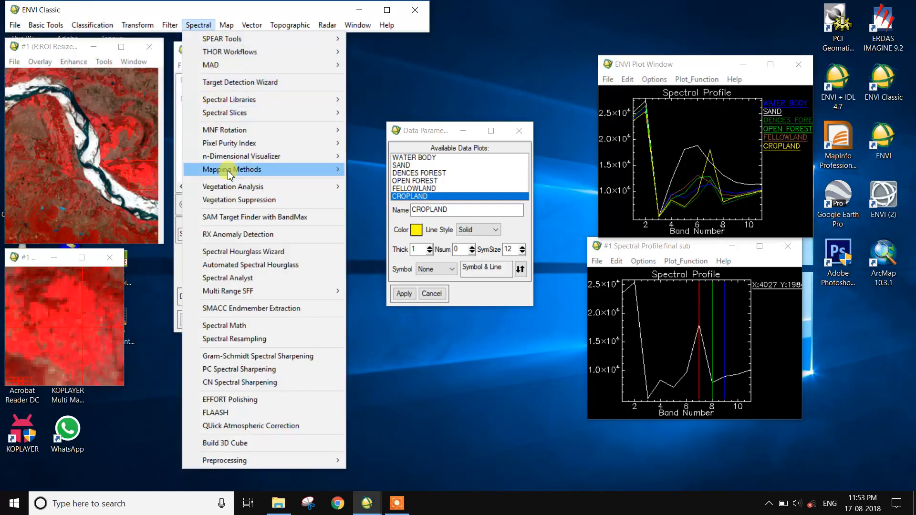
mouse_move(230, 172)
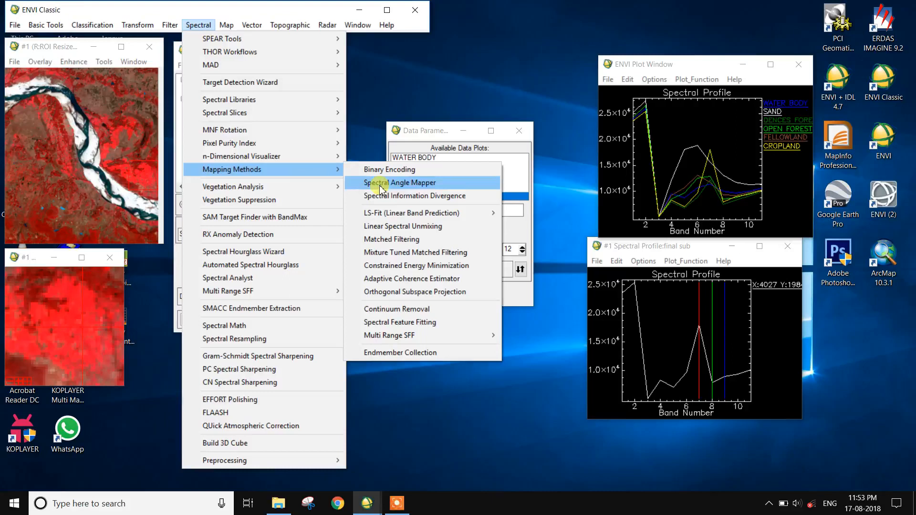
left_click(413, 226)
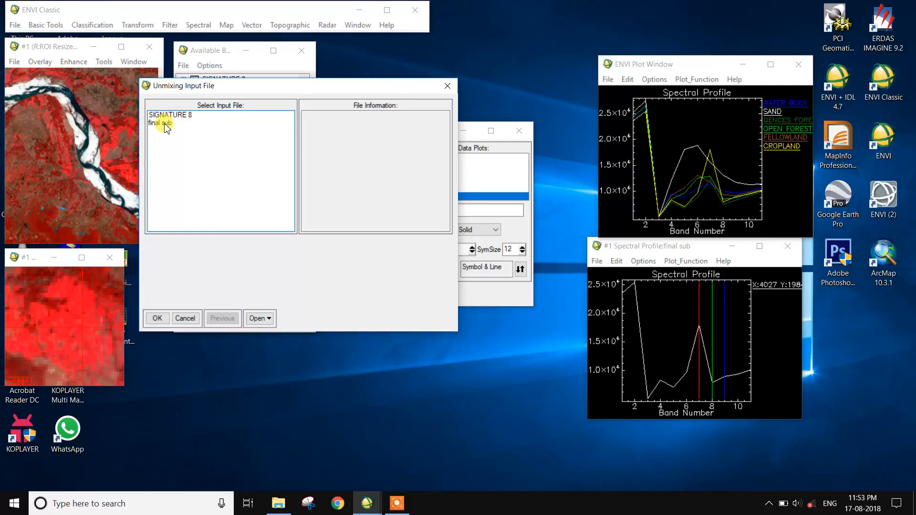
left_click(165, 124)
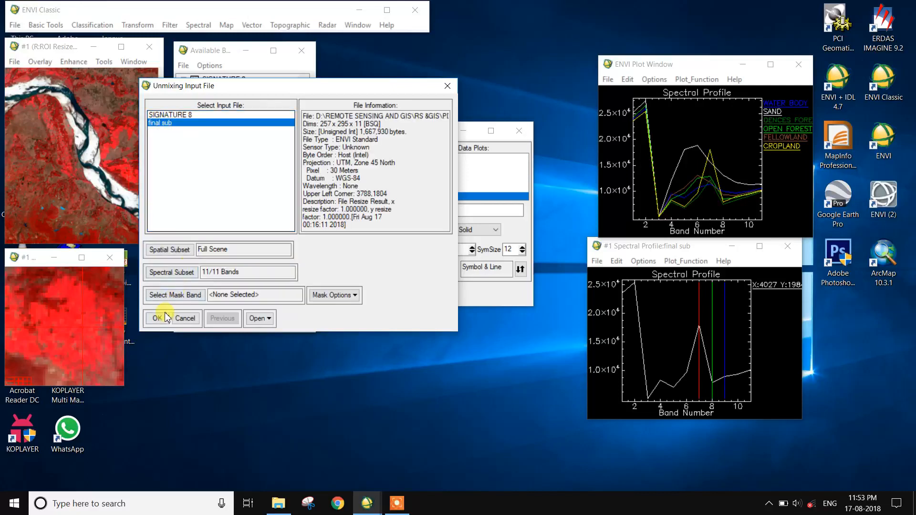
left_click(158, 319)
- Import all spectra of the SIGNATURE 8 spectral library into the endmember collection
left_click(358, 103)
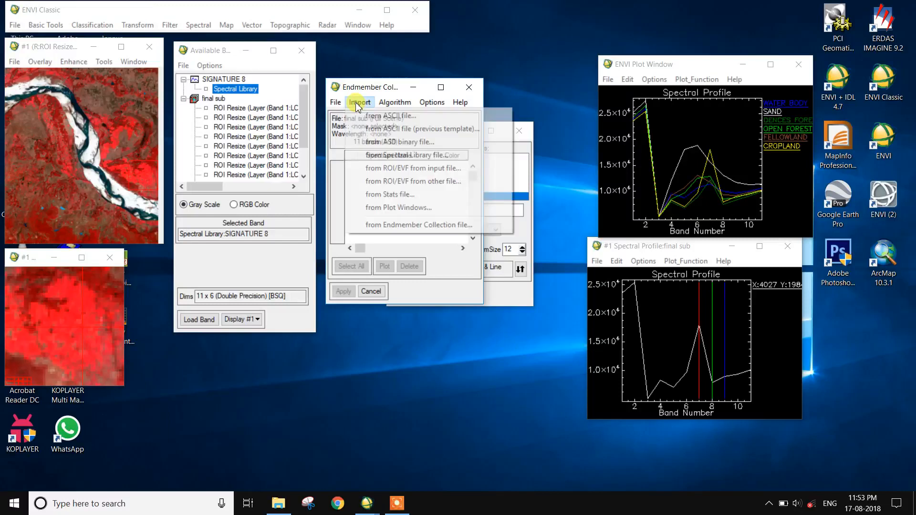
left_click(407, 155)
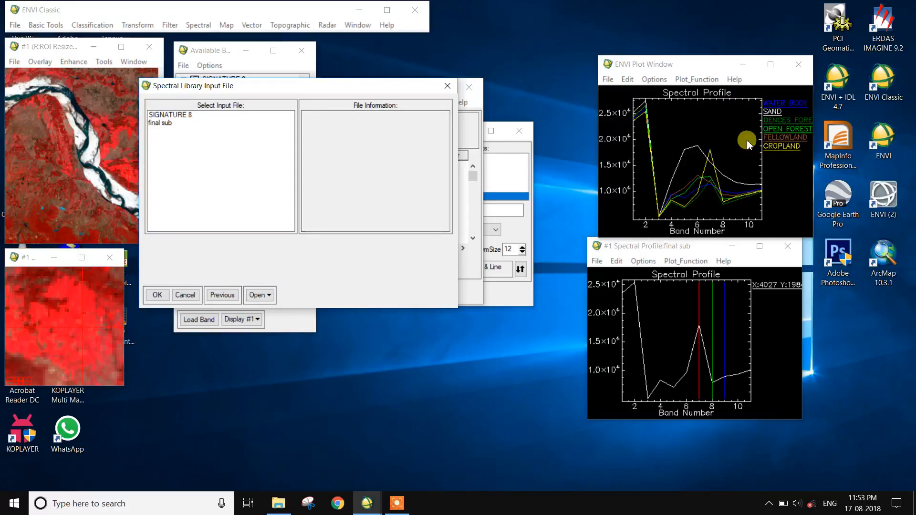
left_click(183, 120)
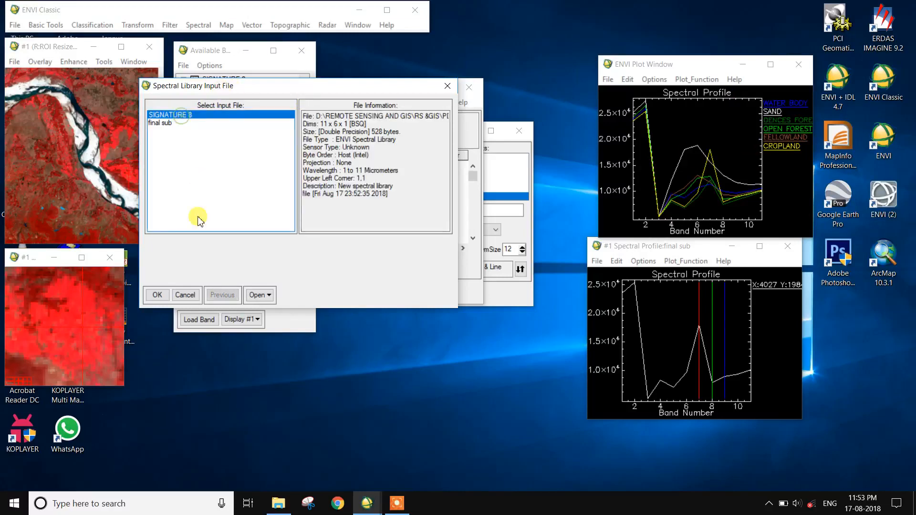
left_click(157, 294)
left_click(355, 208)
left_click(340, 275)
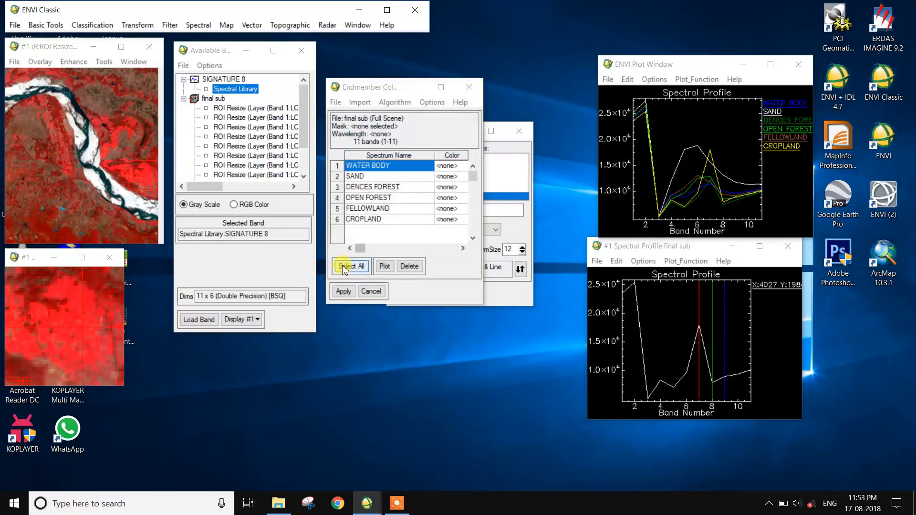
- Run the unmixing with all endmembers selected and no unit sum constraint, saving the result as LINEAR SPECTRAL UNMIXING, and minimize the endmember collection window
left_click(351, 266)
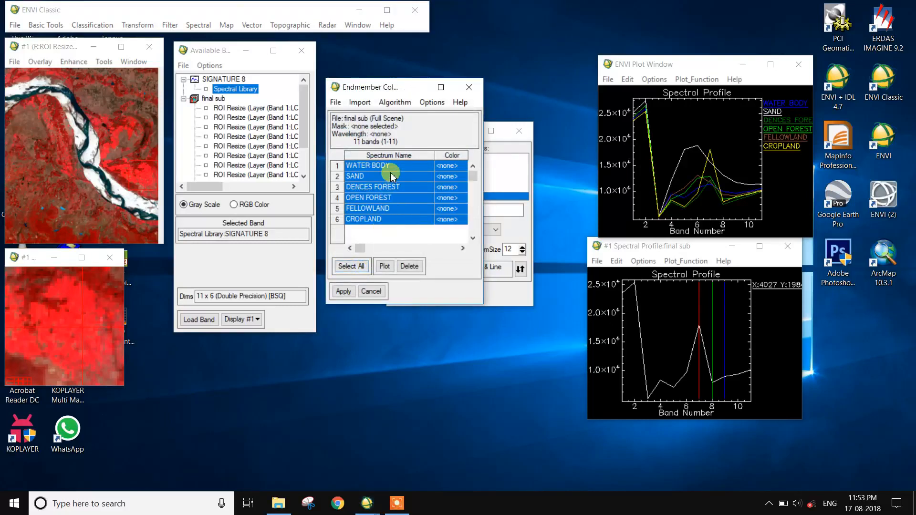
left_click(347, 298)
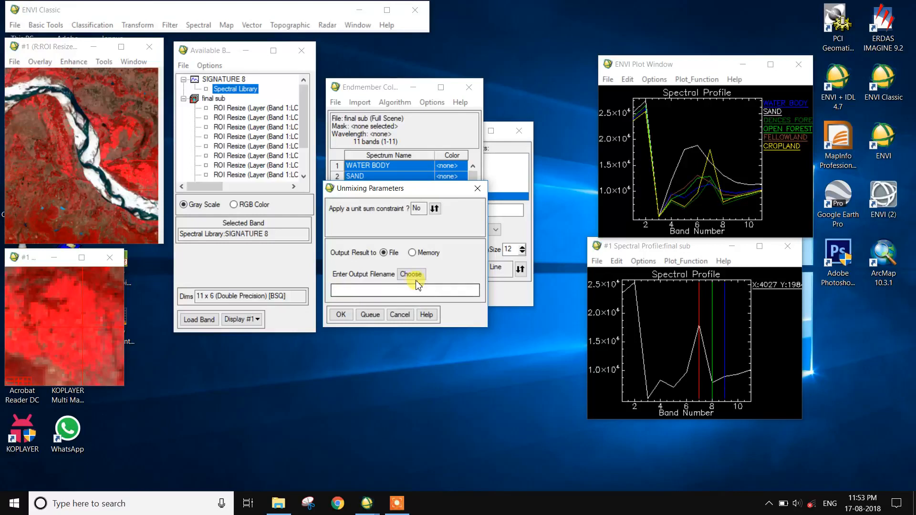
left_click(413, 275)
left_click(472, 434)
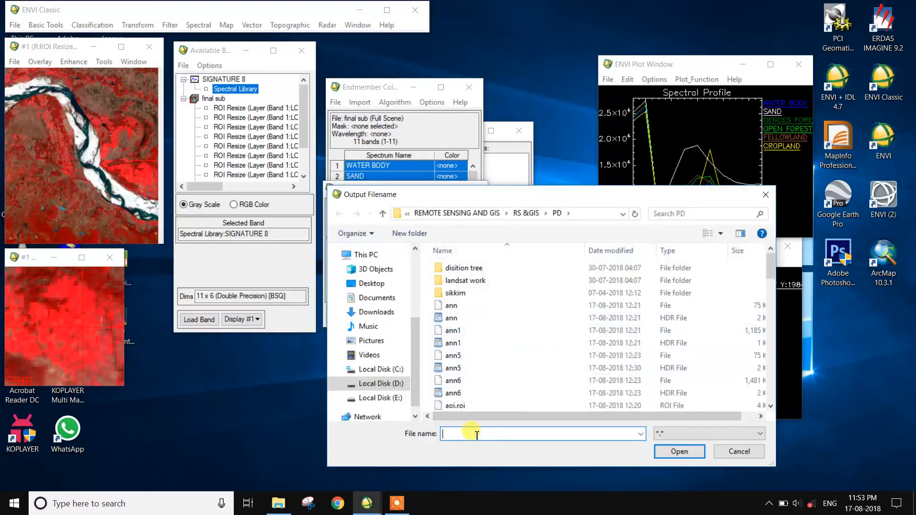
type("LINEAR SPECTRAL UNMIXING")
left_click(693, 451)
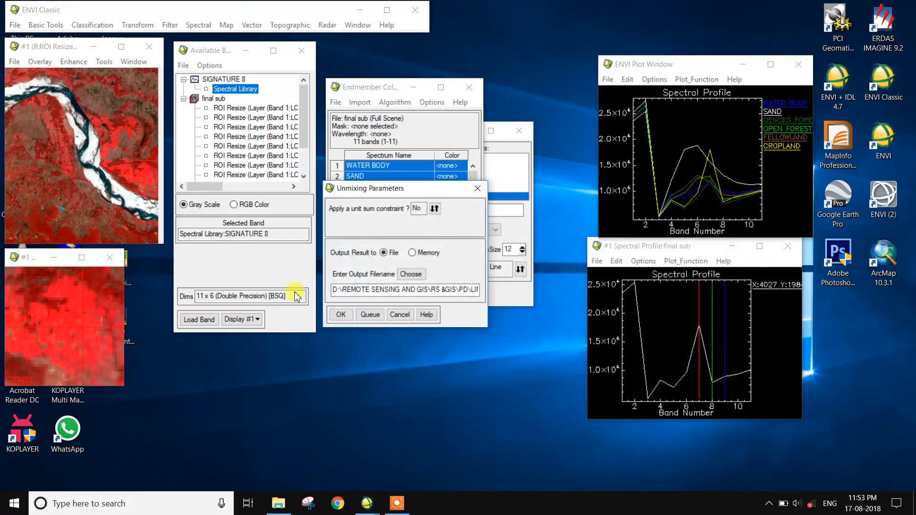
left_click(341, 315)
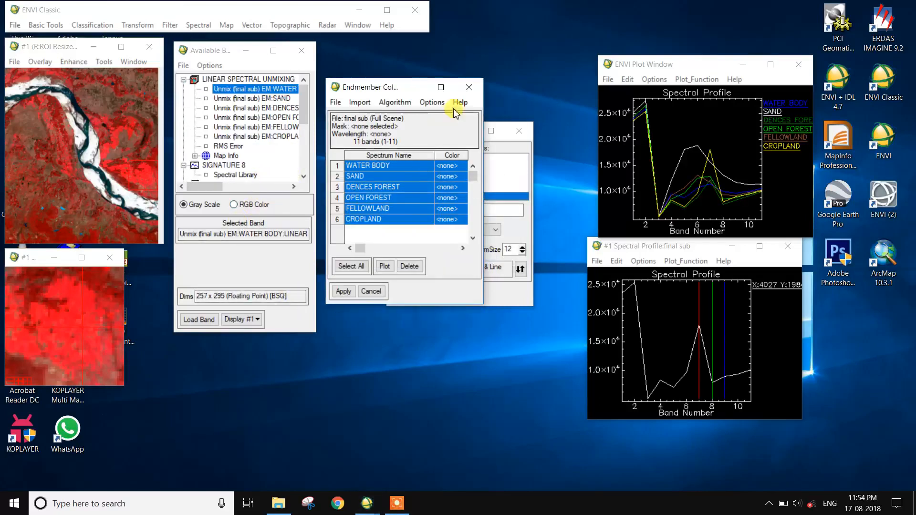
left_click(412, 87)
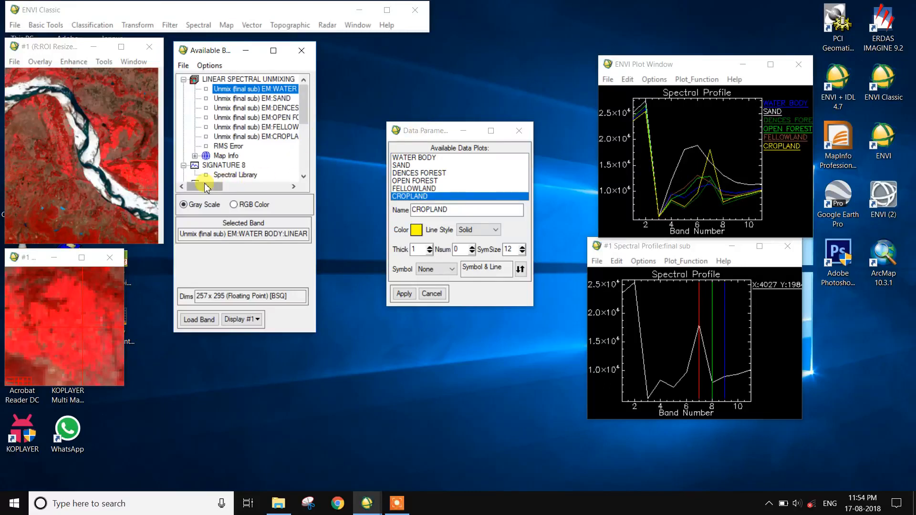
- Load the WATER BODY unmixing band into a new display and link it to the original image display with dynamic overlay on
right_click(281, 90)
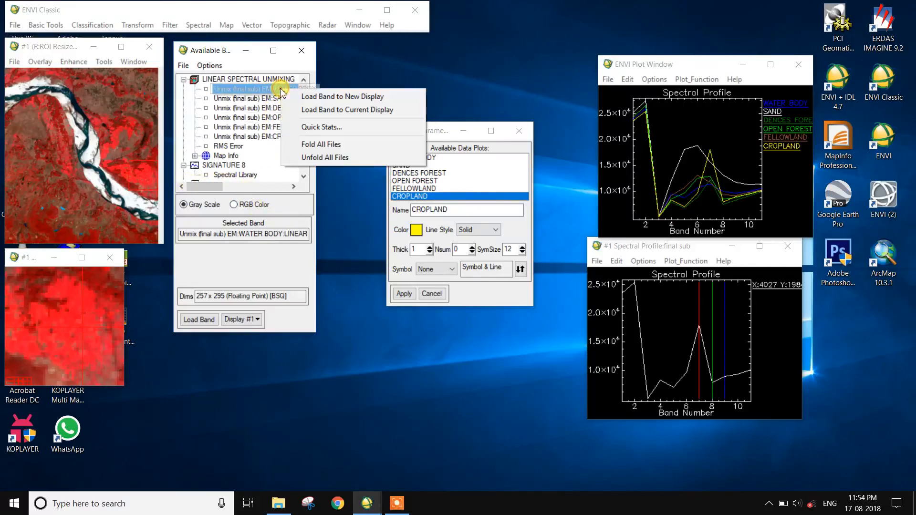
left_click(308, 94)
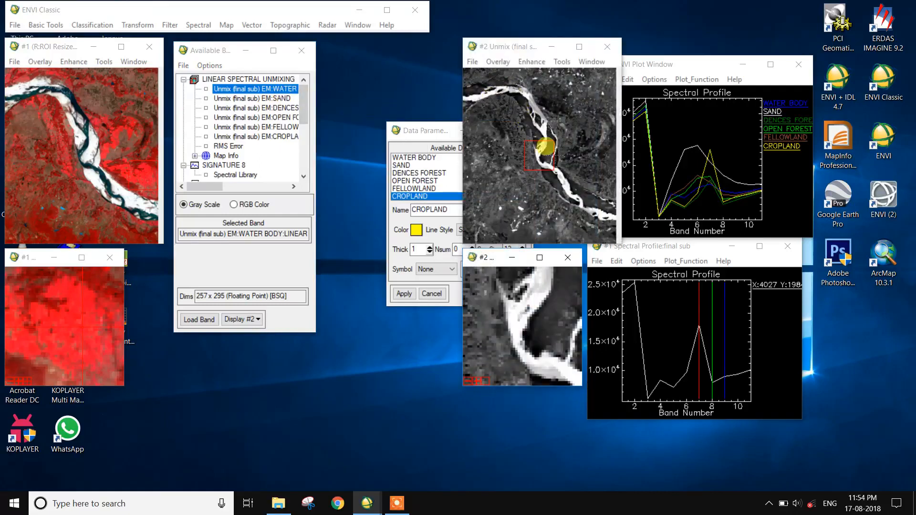
left_click(557, 67)
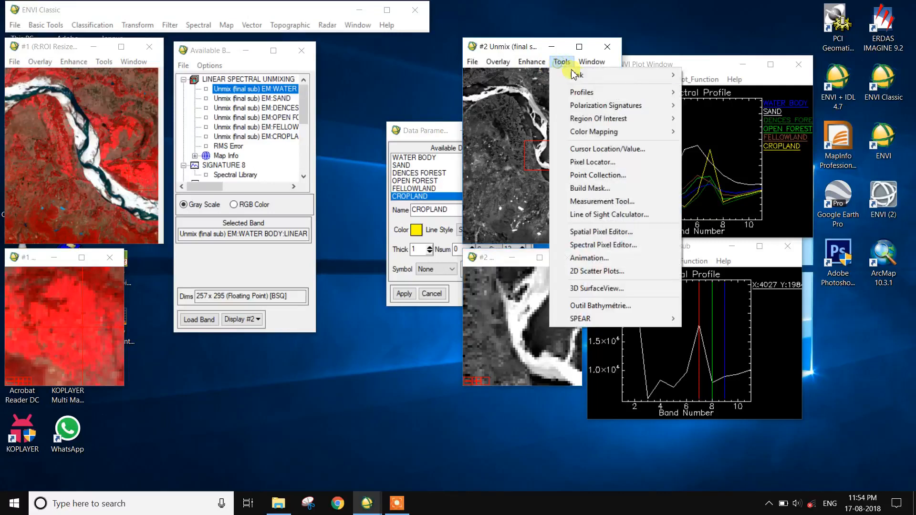
mouse_move(651, 75)
left_click(716, 74)
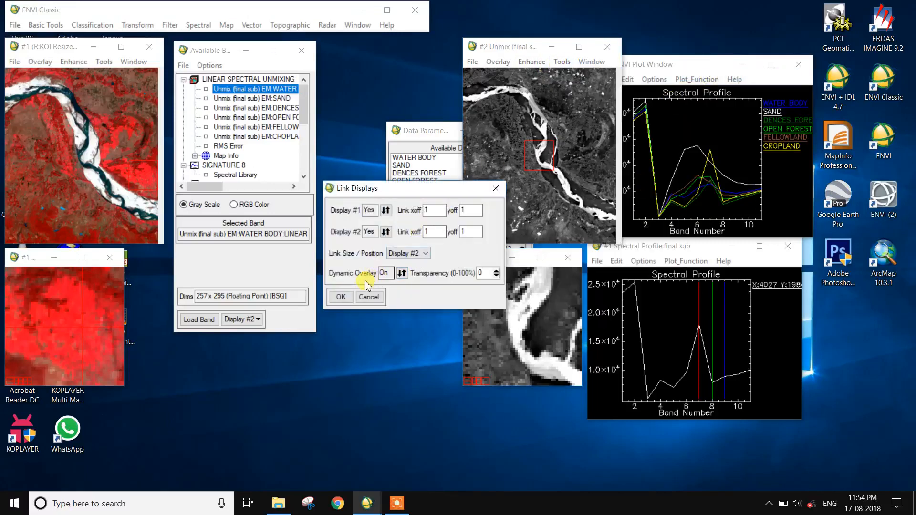
left_click(340, 297)
- Compare the river in the linked WATER BODY display with the original image and close the WATER BODY display
left_click(520, 96)
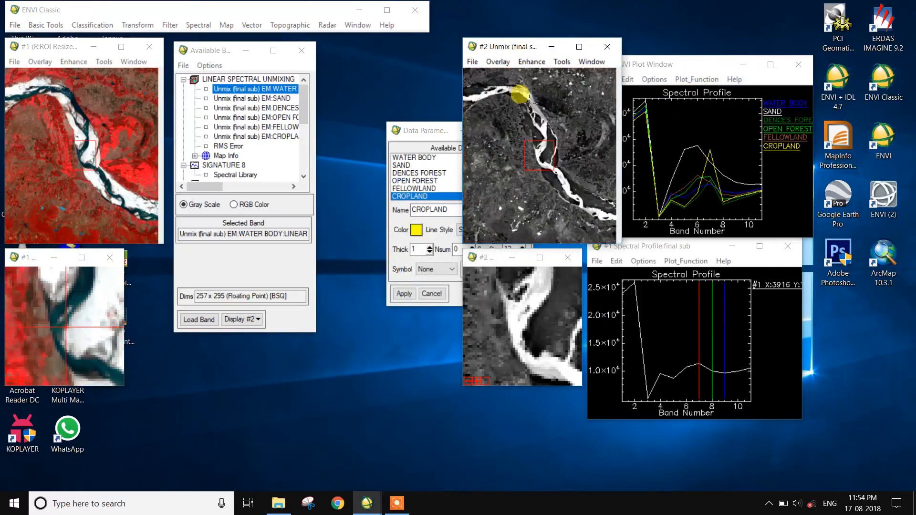
left_click_drag(514, 91, 537, 117)
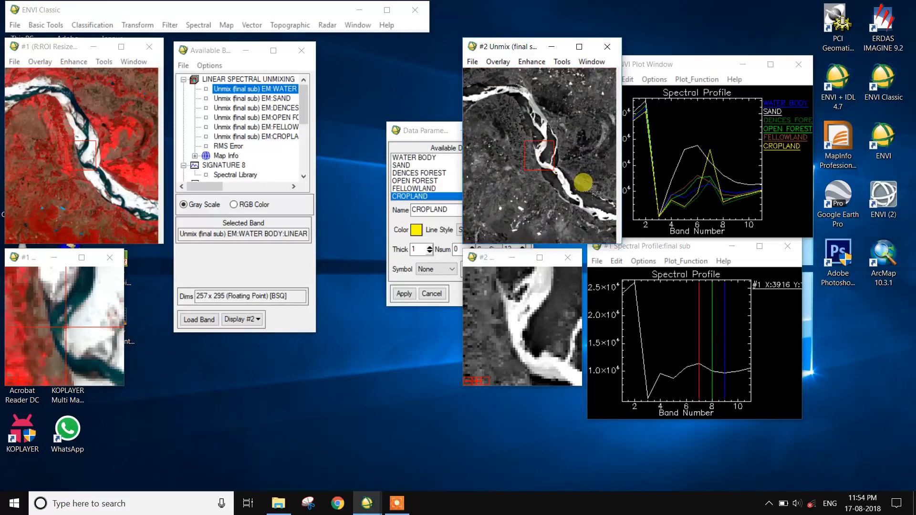
left_click(607, 47)
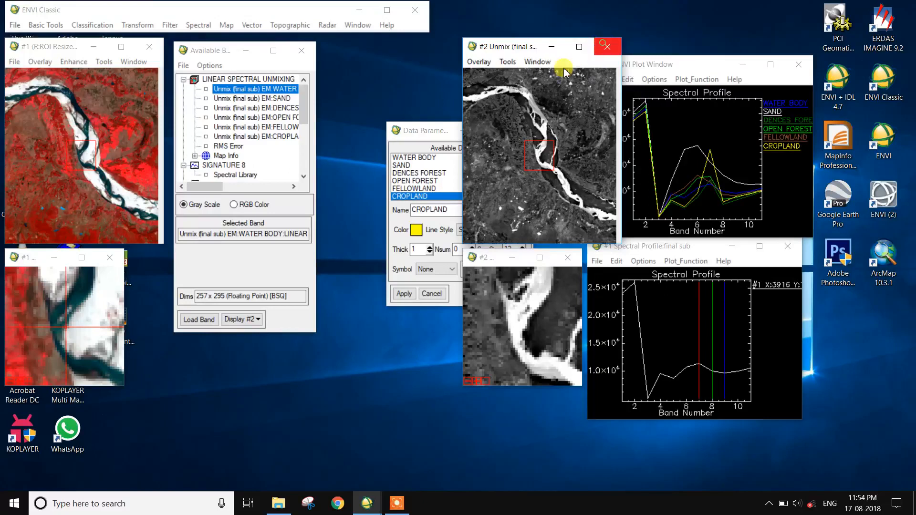
- Load the WATER BODY and SAND unmixing bands each into a new display
right_click(296, 89)
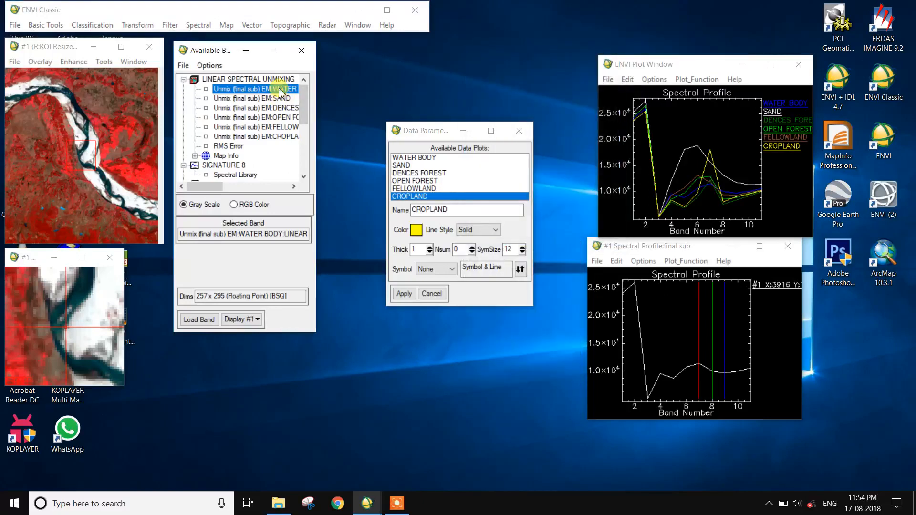
left_click(315, 93)
right_click(274, 100)
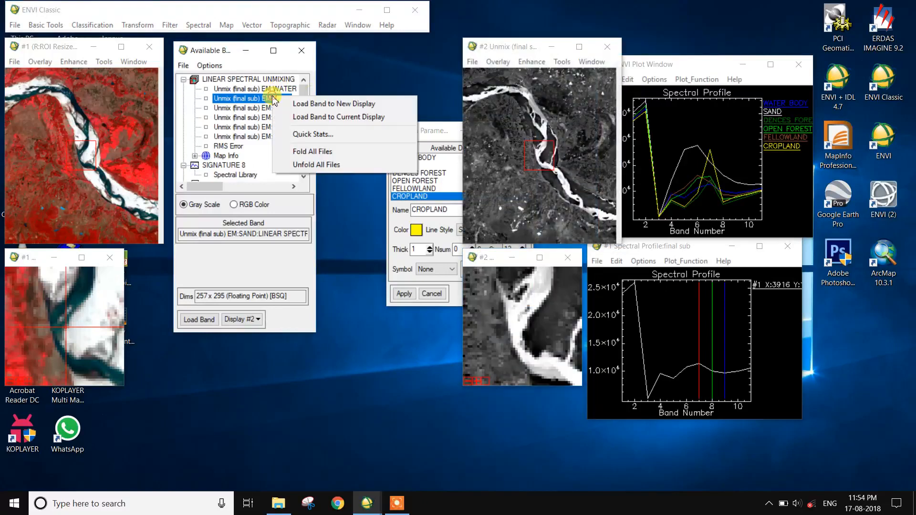
left_click(295, 104)
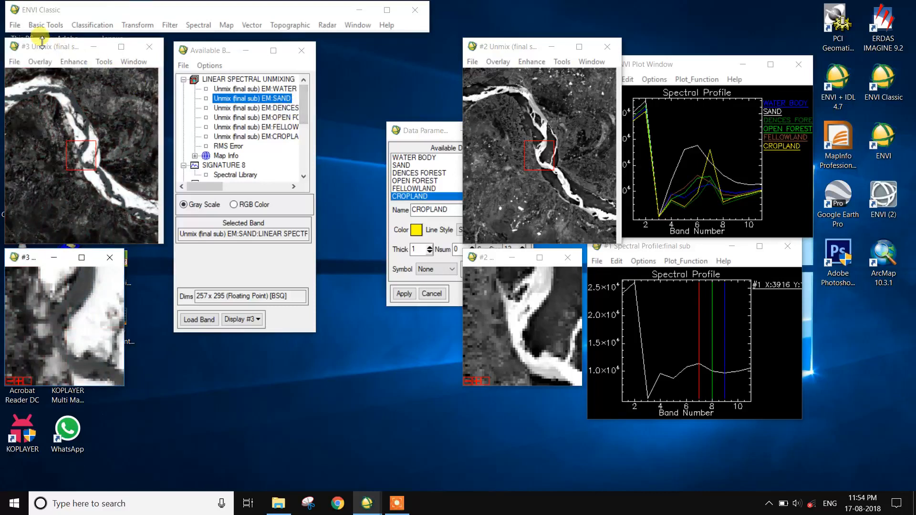
- Arrange the SAND and WATER BODY unmixing displays side by side, clear of the original image display and the band list
left_click_drag(101, 51, 389, 48)
left_click_drag(540, 53, 814, 17)
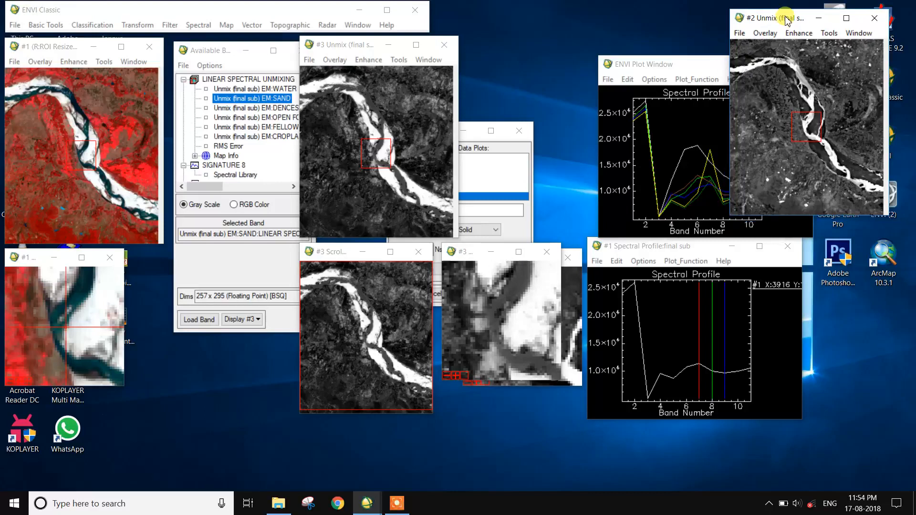
left_click_drag(355, 52, 613, 1)
left_click(873, 7)
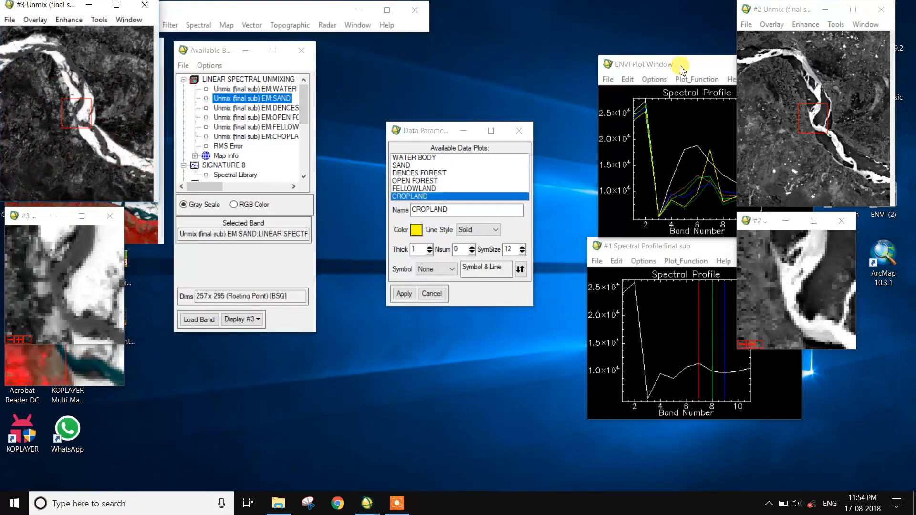
left_click_drag(803, 20, 774, 16)
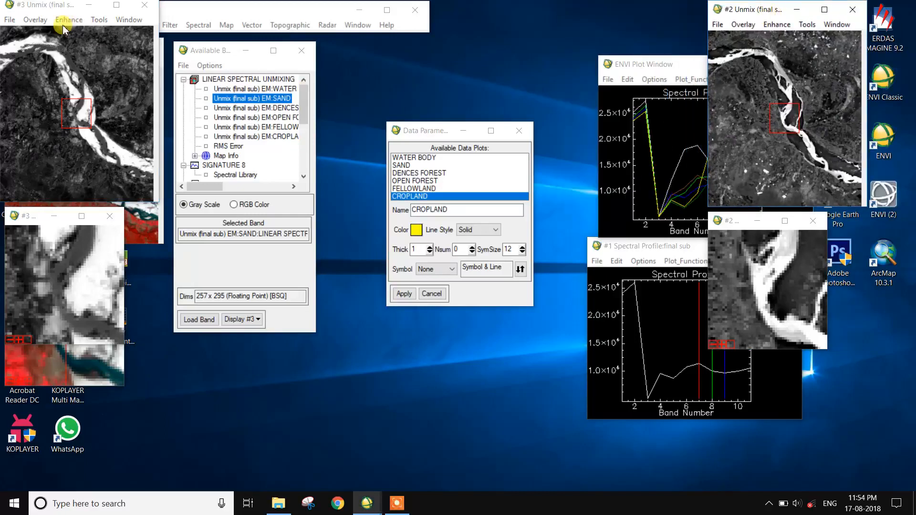
left_click_drag(36, 10, 550, 19)
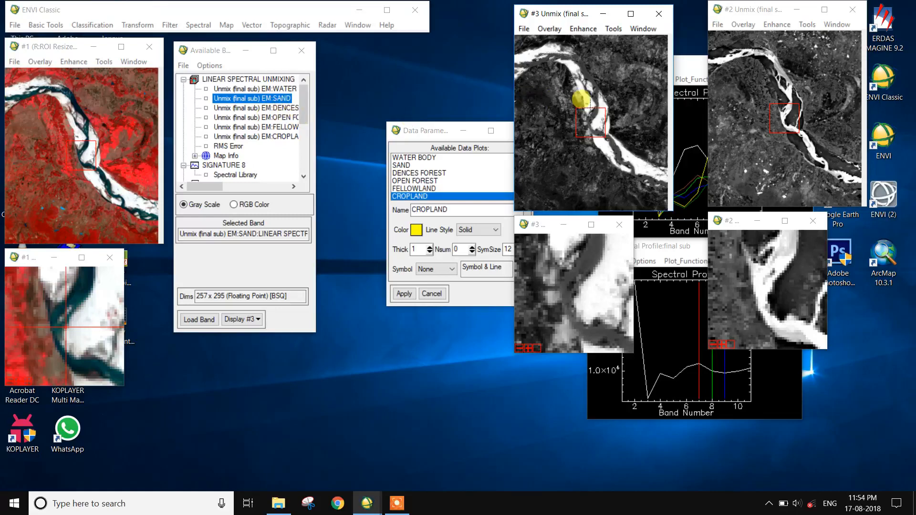
- Link the SAND and WATER BODY unmixing displays with the original image display, keeping dynamic overlay on
left_click(629, 152)
left_click(613, 28)
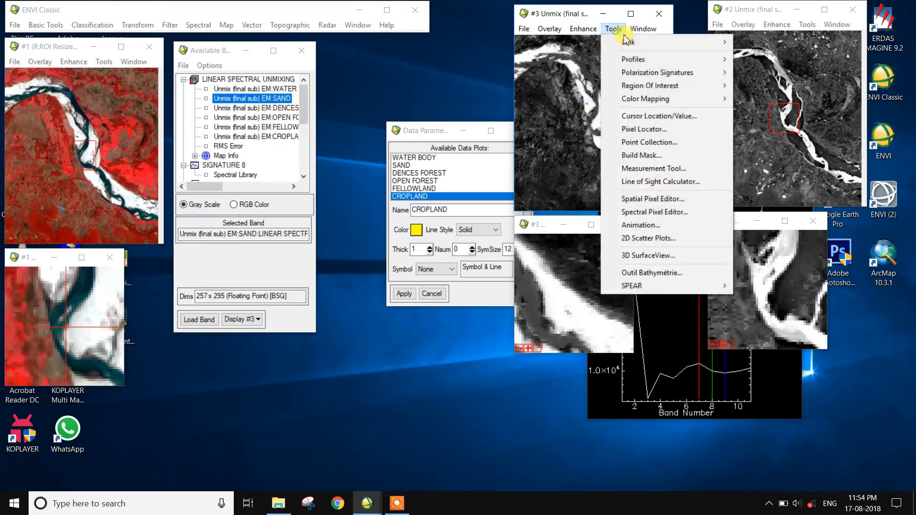
mouse_move(625, 39)
left_click(746, 38)
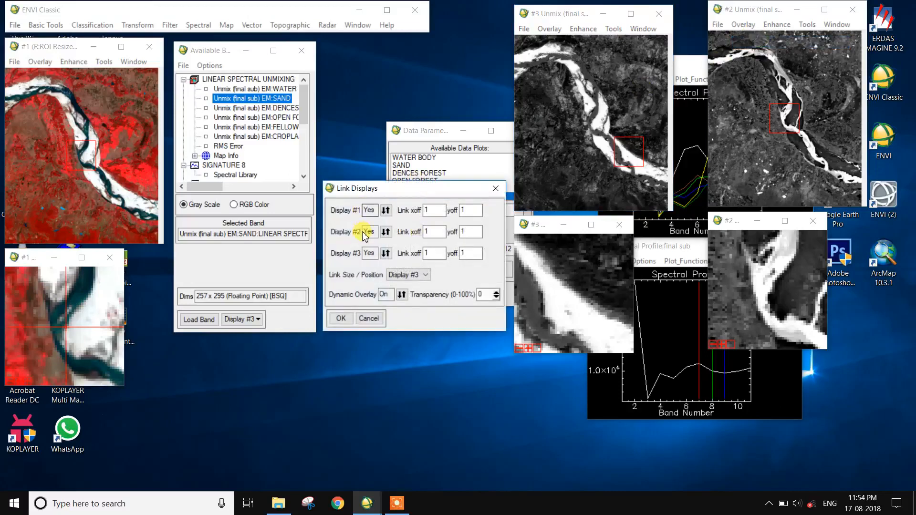
left_click(338, 319)
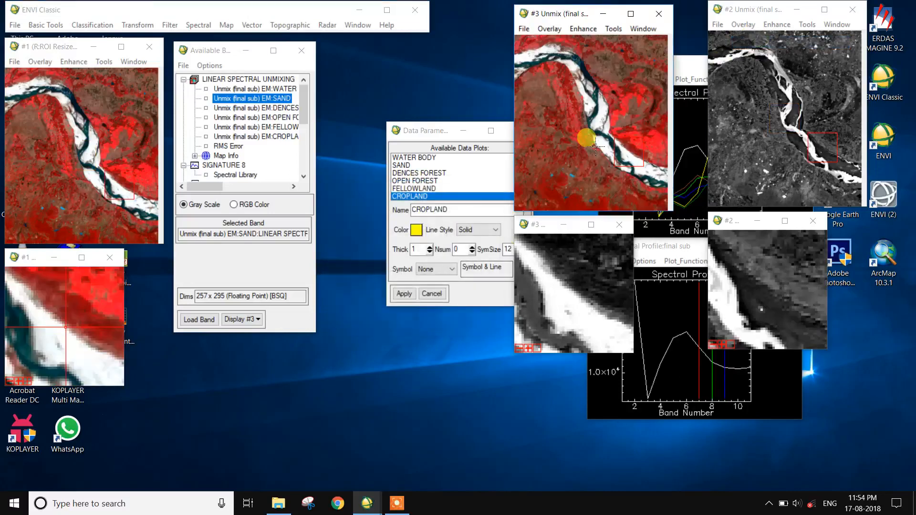
- Load the DENCES FOREST and OPEN FOREST unmixing bands into new displays, stacked one above the other beside the SAND display
right_click(284, 108)
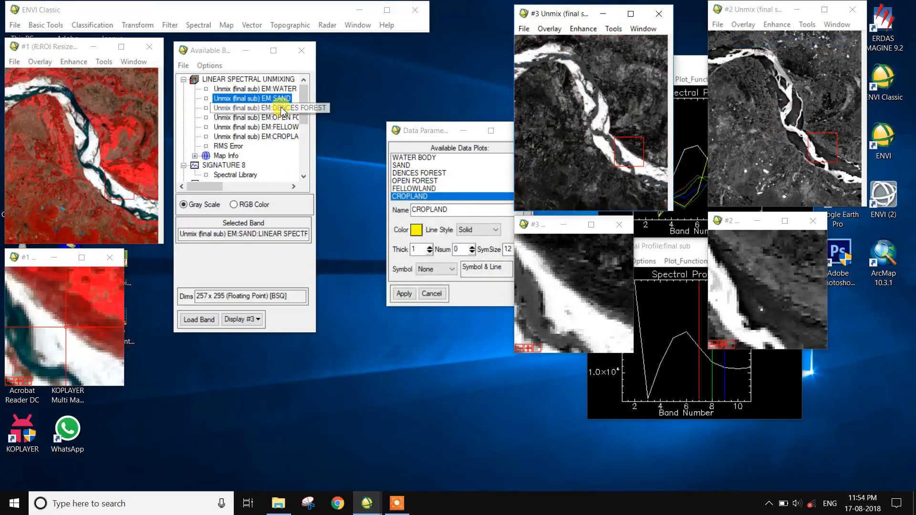
left_click(319, 115)
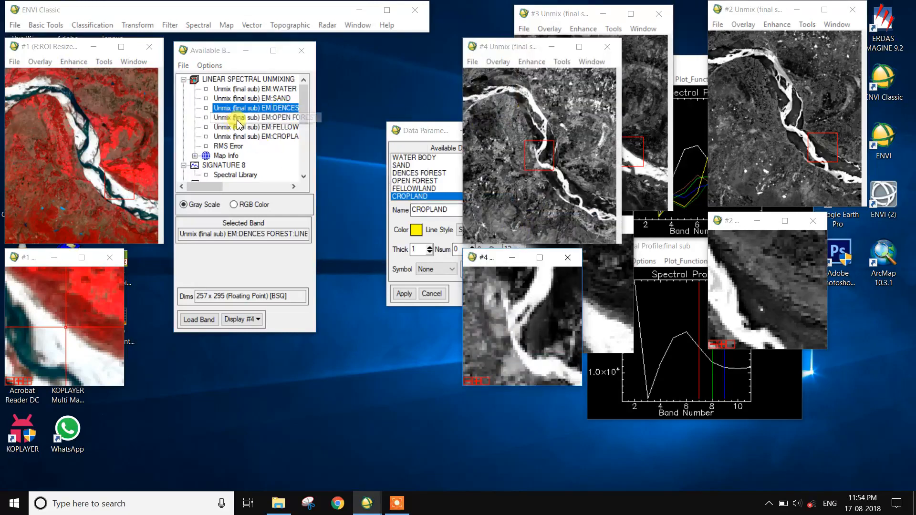
left_click_drag(517, 52, 406, 20)
right_click(283, 118)
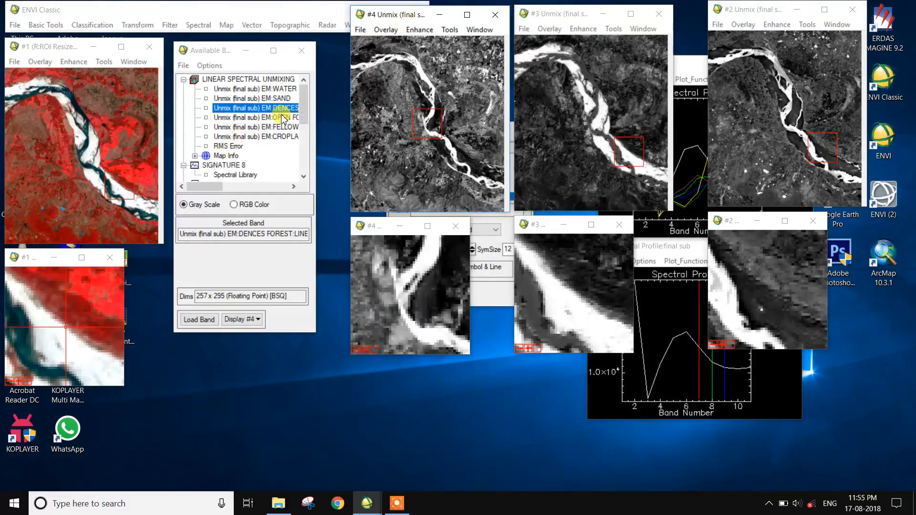
left_click(312, 121)
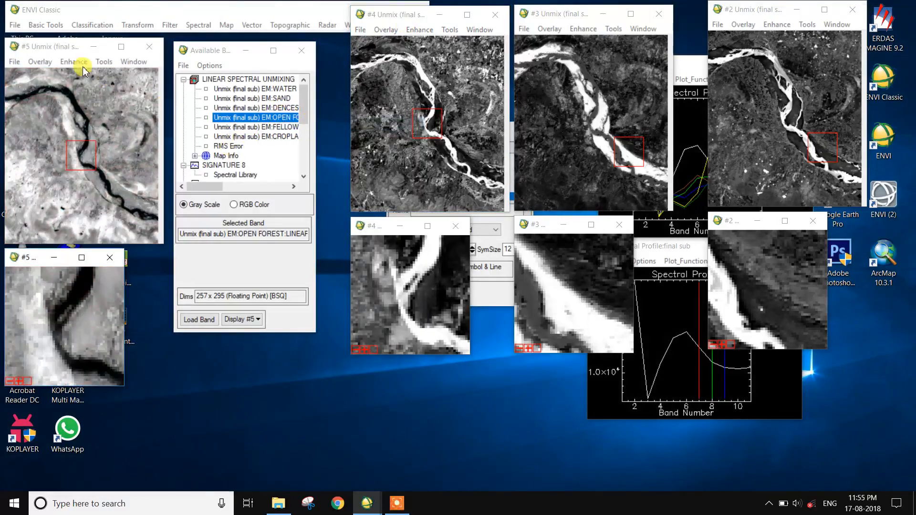
left_click_drag(45, 50, 391, 228)
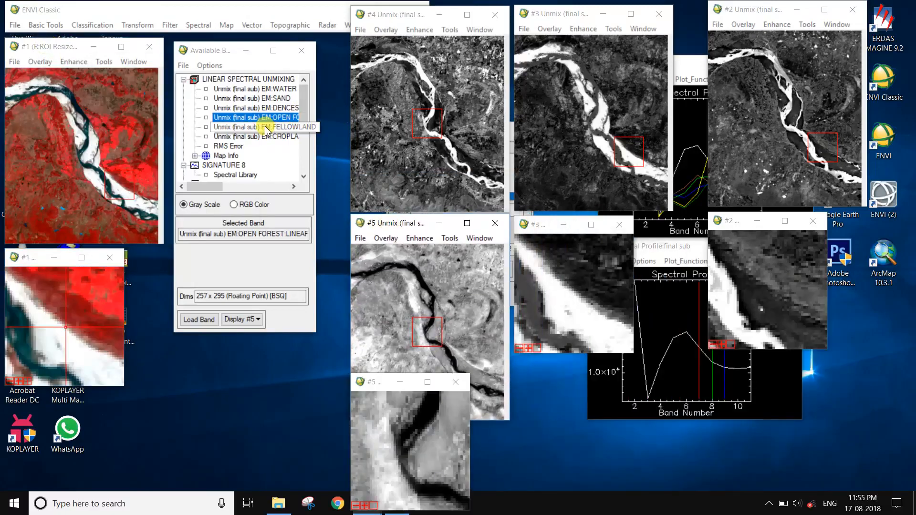
- Load the FELLOWLAND and CROPLAND unmixing bands into new displays and place them in a row beside the OPEN FOREST display
left_click(265, 127)
right_click(266, 128)
left_click(308, 134)
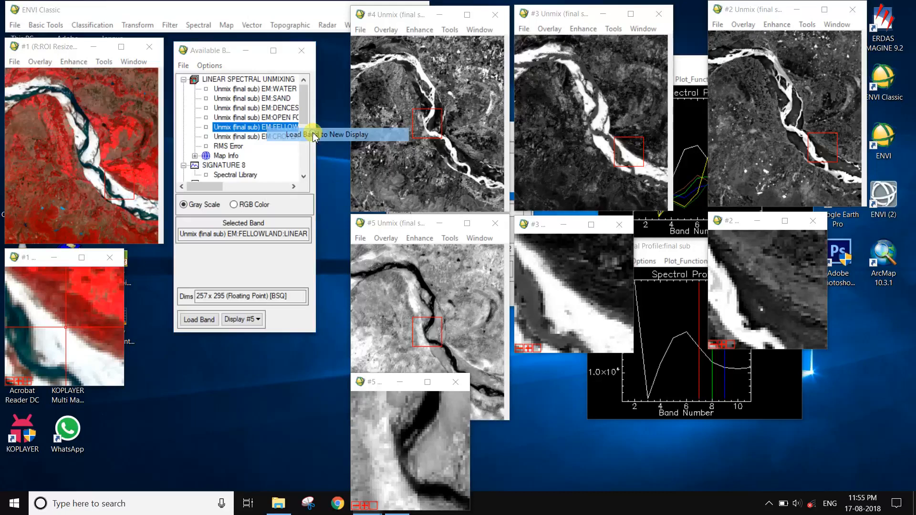
left_click_drag(523, 51, 567, 247)
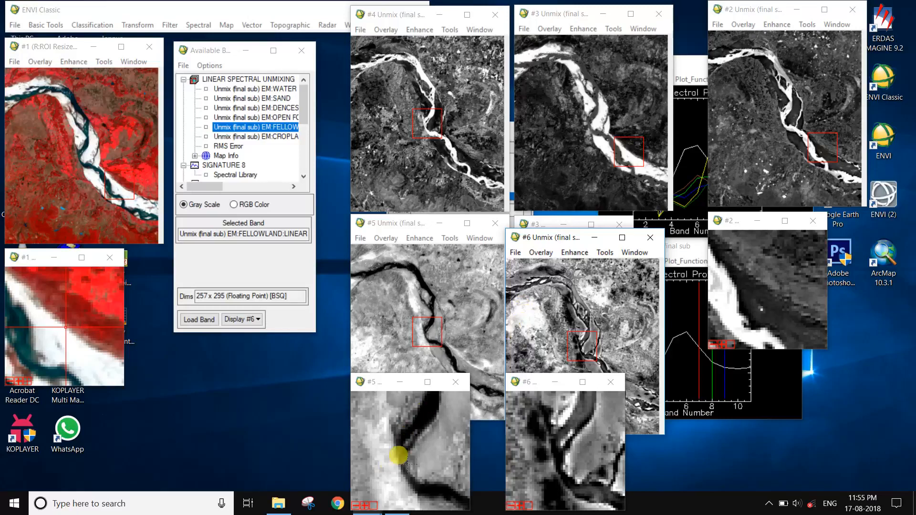
left_click(251, 137)
right_click(252, 137)
left_click(270, 139)
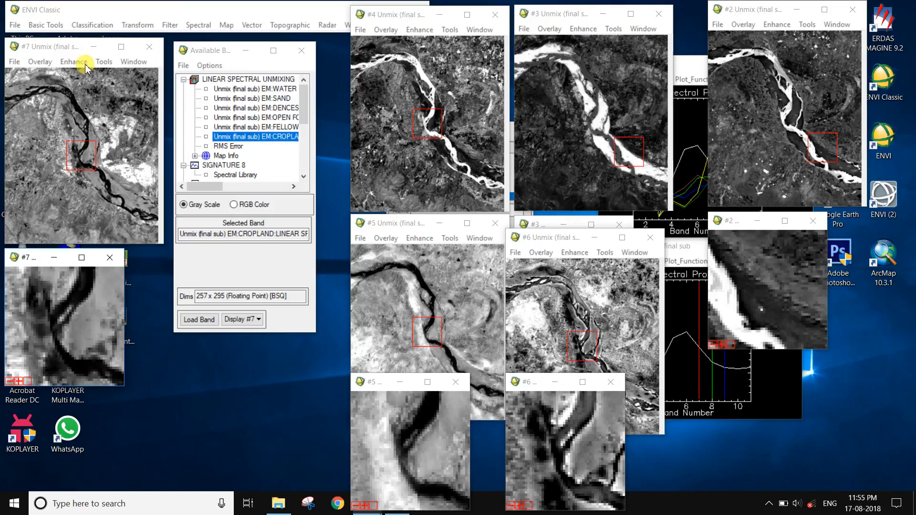
left_click_drag(67, 45, 761, 242)
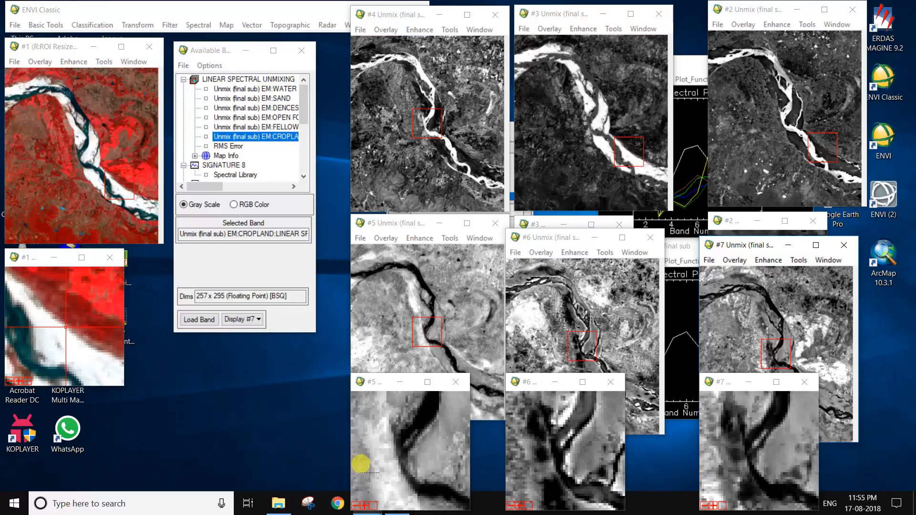
- Close the zoom window of the OPEN FOREST unmixing display
left_click(362, 383)
left_click(346, 306)
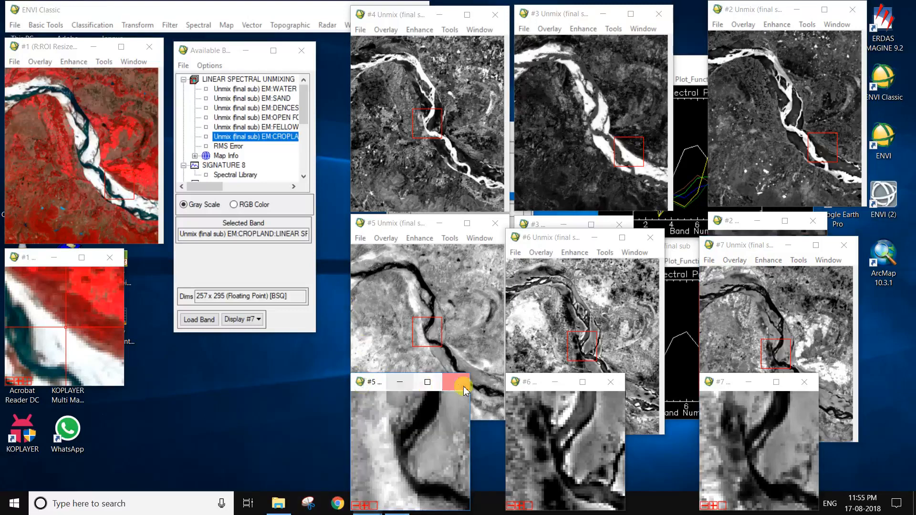
left_click(465, 389)
left_click(397, 503)
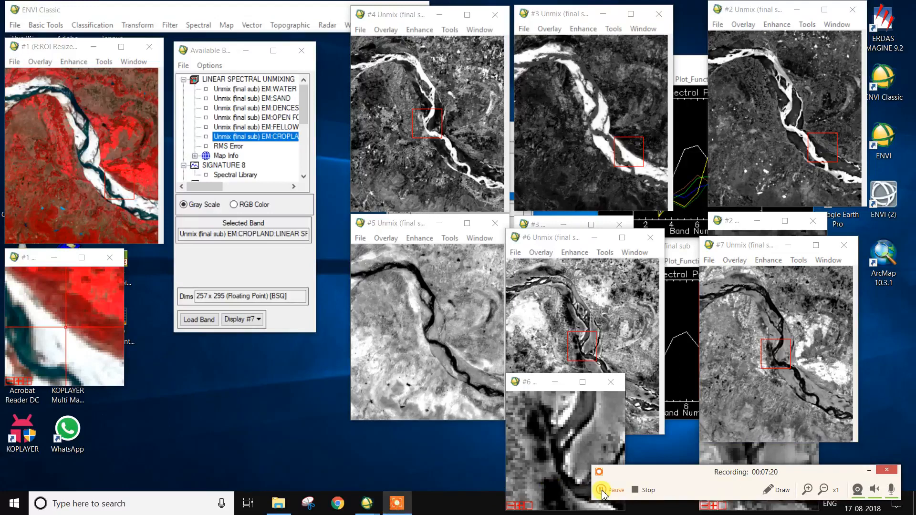